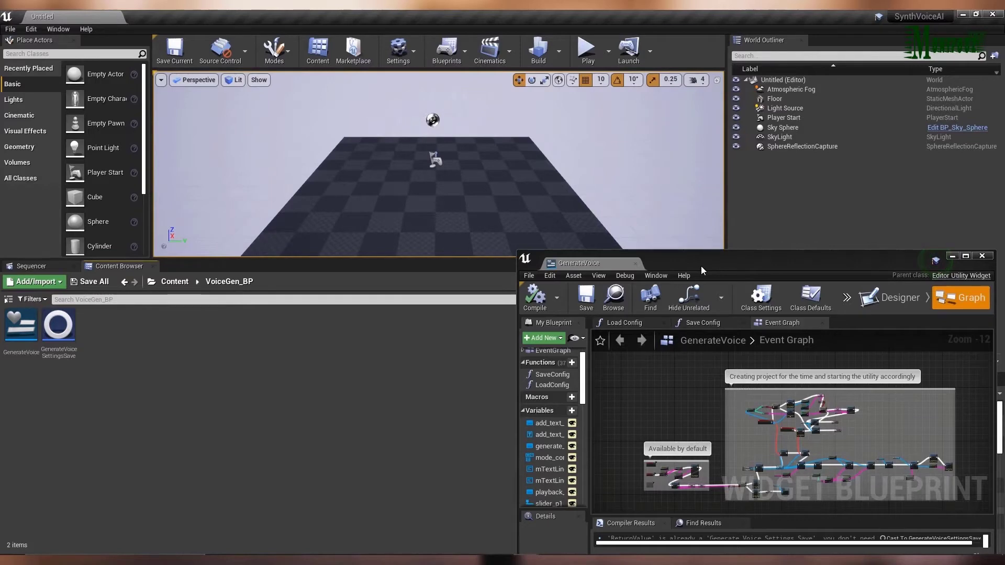
Run the GenerateVoice editor utility widget from the VoiceGen_BP folder to create the project.
{"action": "right_click", "coordinate": [20, 327]}
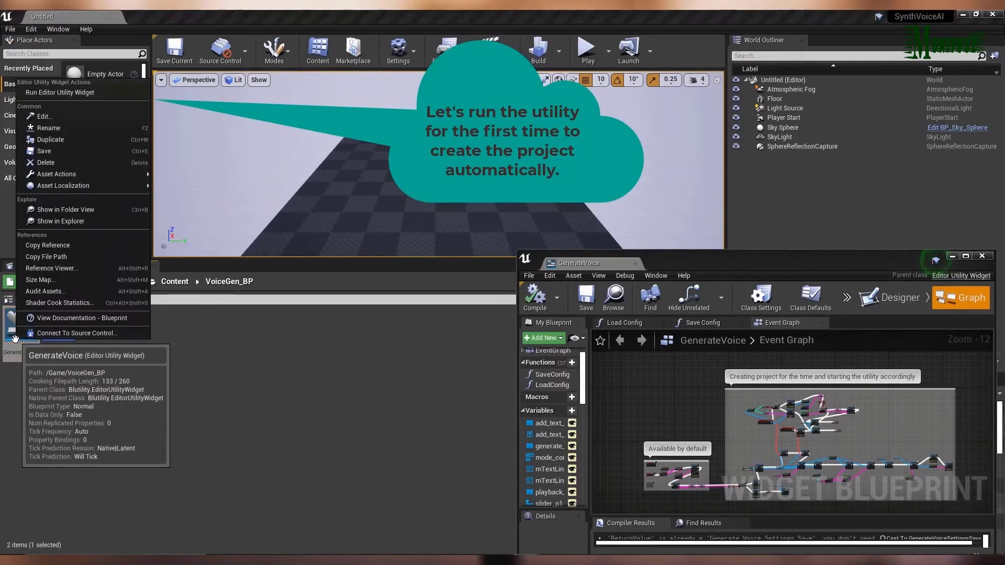
{"action": "left_click", "coordinate": [83, 93]}
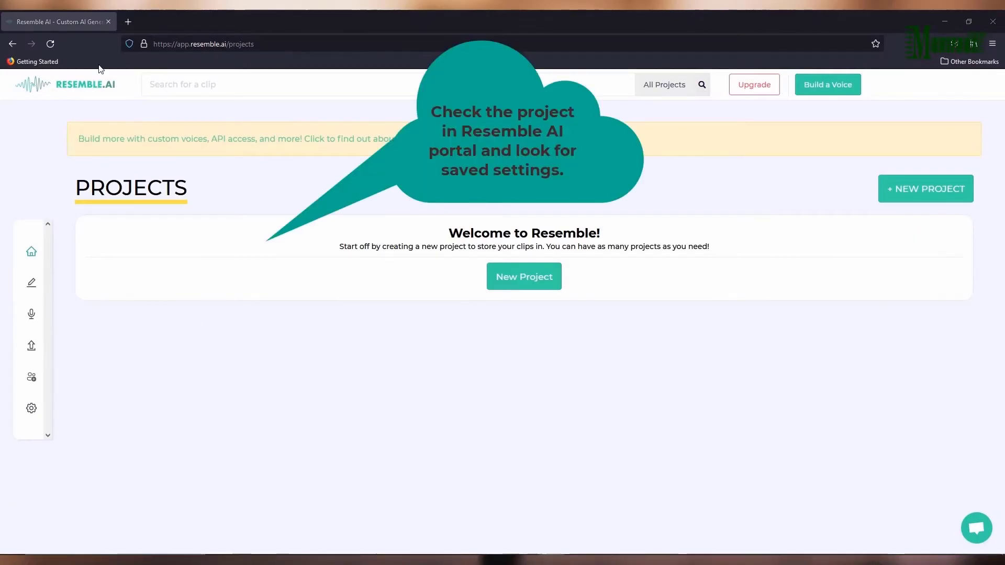
Reload the Resemble AI projects page in the browser and check the new project's name and clips.
{"action": "left_click", "coordinate": [51, 43]}
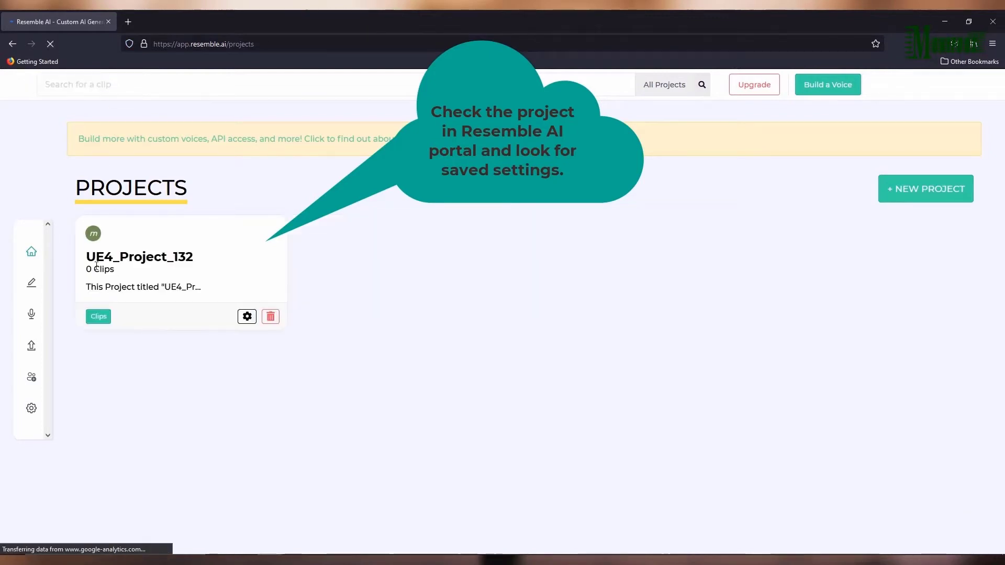
{"action": "left_click_drag", "start_coordinate": [114, 273], "coordinate": [87, 273]}
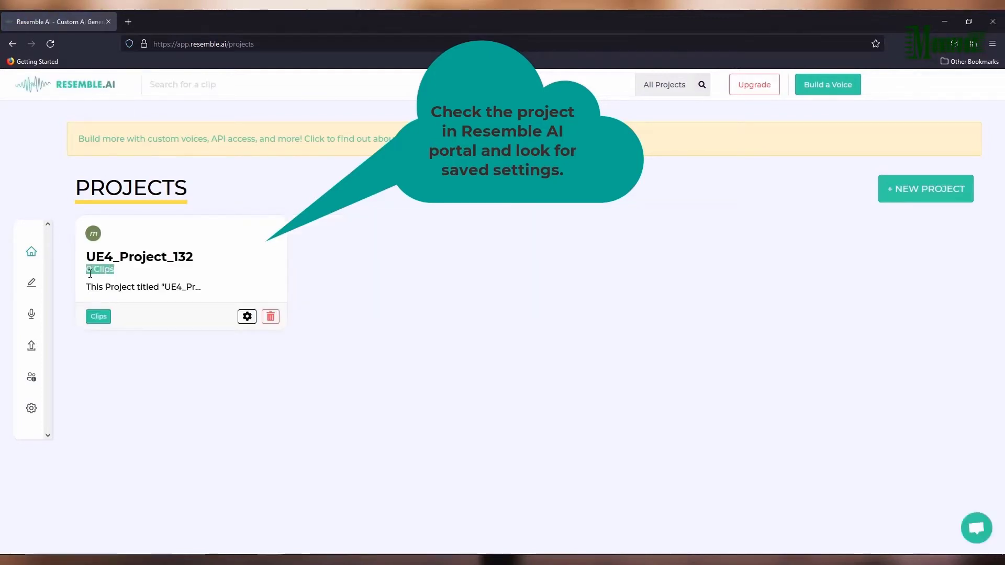
{"action": "left_click", "coordinate": [275, 516]}
Switch to File Explorer and look for the saved voice settings file in the SaveGames folder, putting the window away after checking.
{"action": "key", "text": "alt+Tab"}
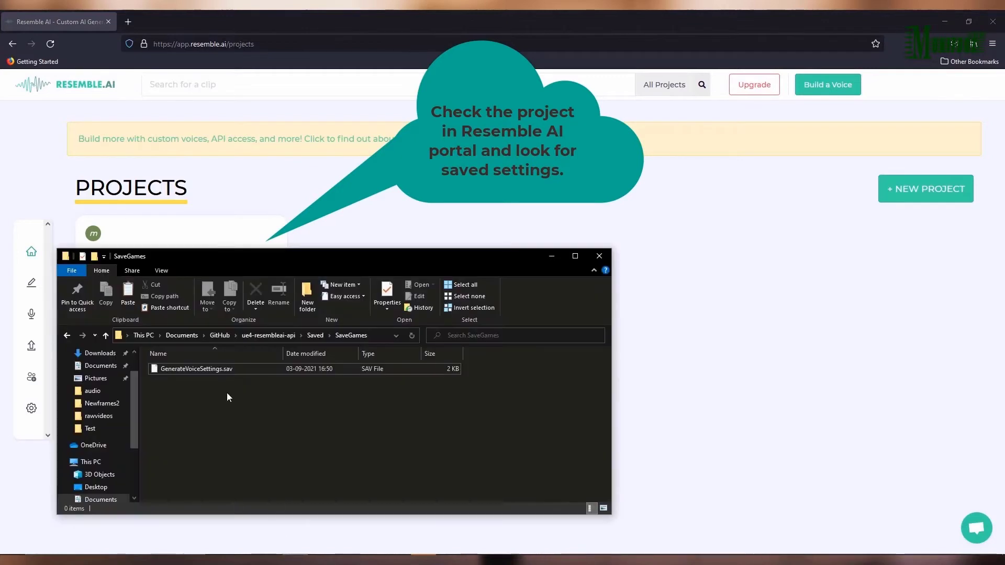
{"action": "left_click", "coordinate": [216, 371]}
{"action": "left_click", "coordinate": [375, 336]}
{"action": "left_click", "coordinate": [399, 397]}
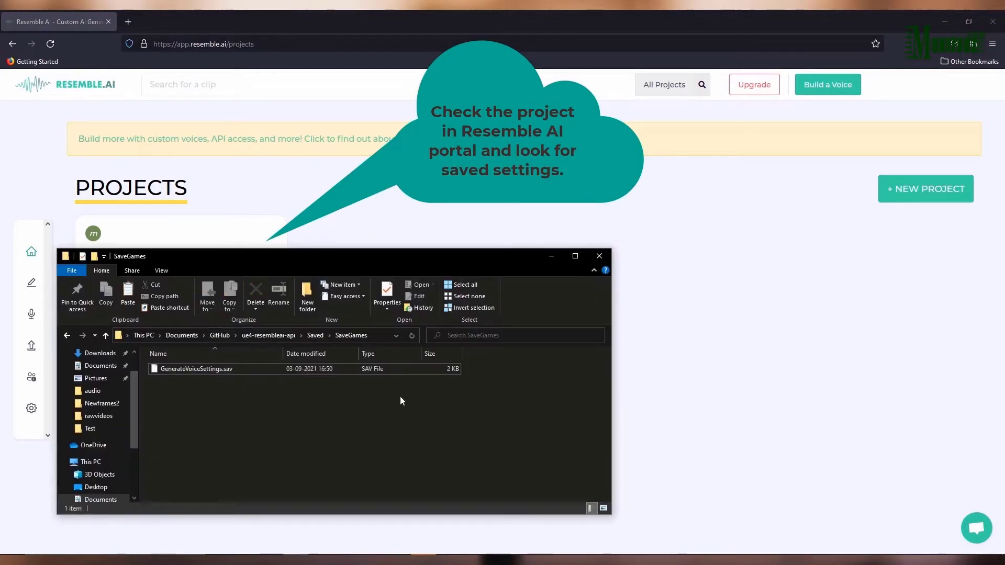
{"action": "left_click", "coordinate": [551, 257]}
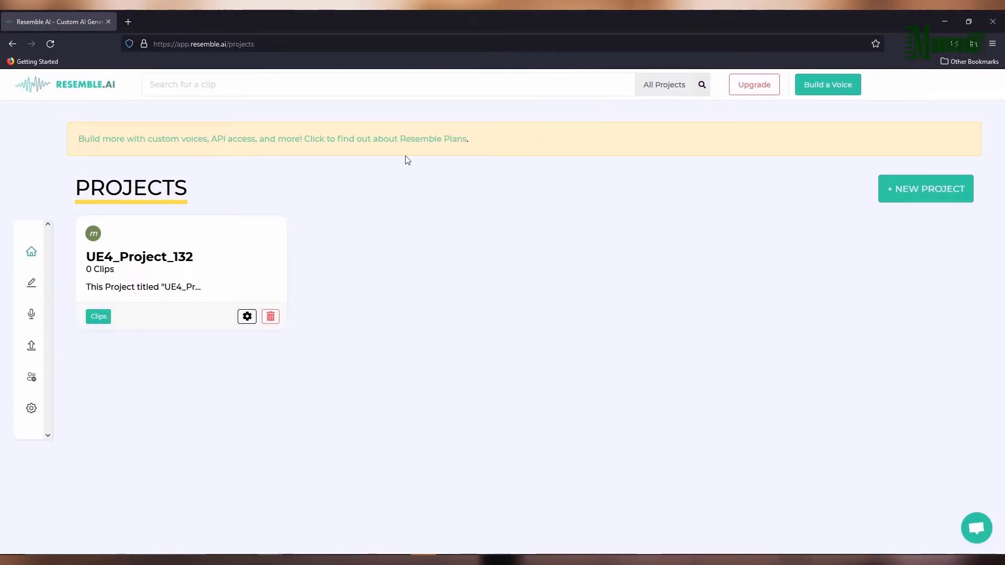
Return to Unreal Editor and run the GenerateVoice editor utility widget again.
{"action": "key", "text": "alt+Tab"}
{"action": "right_click", "coordinate": [21, 325]}
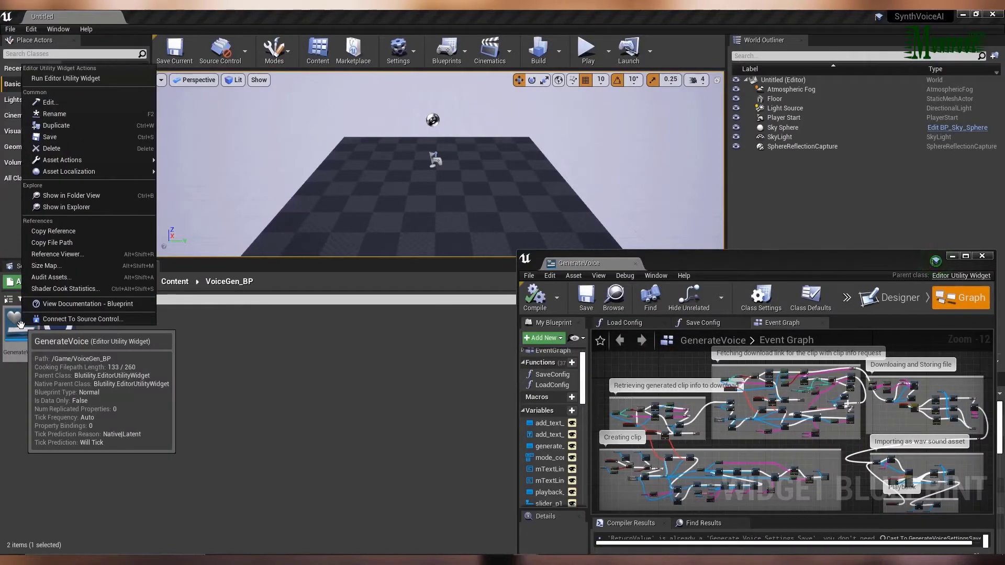
{"action": "left_click", "coordinate": [68, 79]}
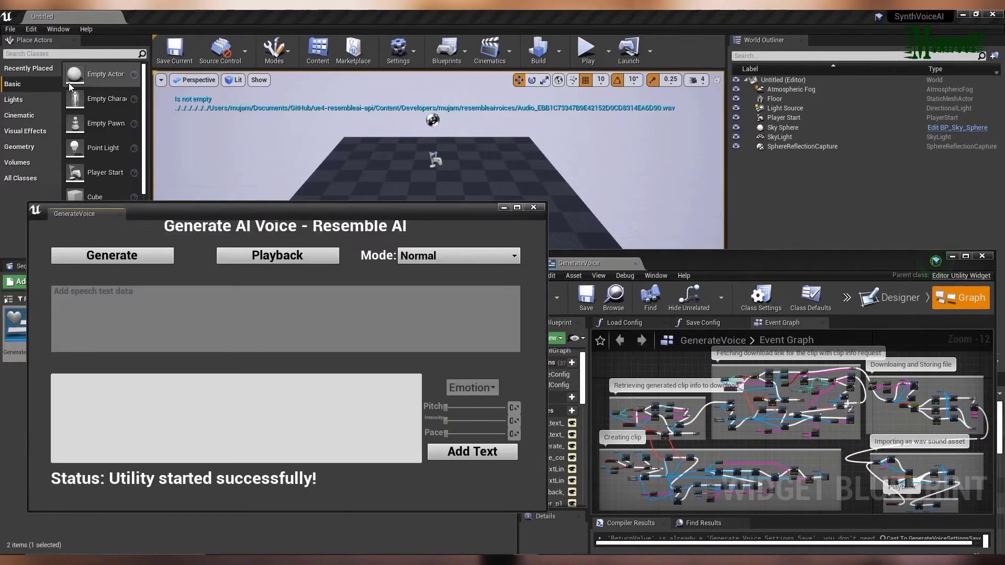
{"action": "key", "text": "alt+Tab"}
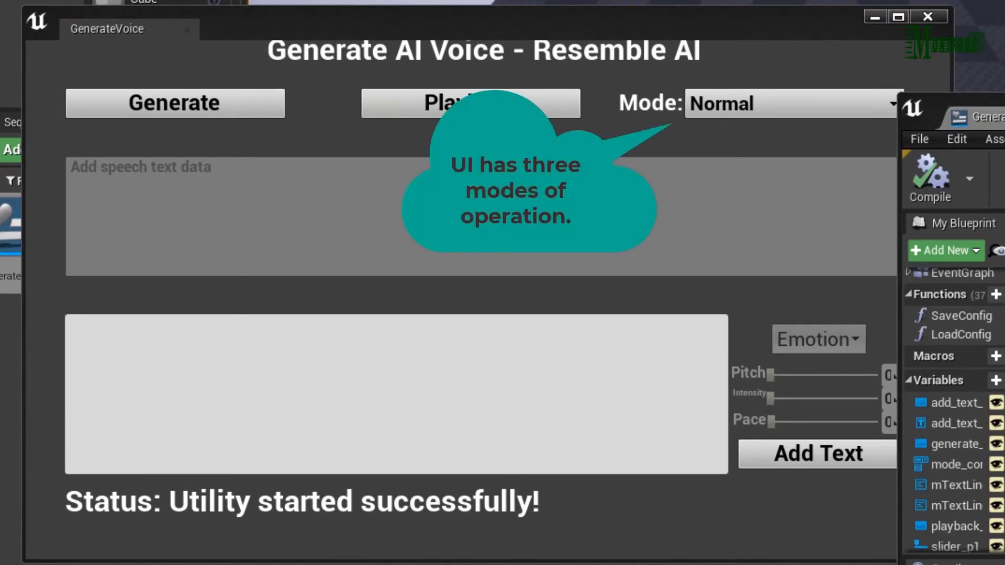
Try the utility's Advanced and Debug modes and return the mode to Normal.
{"action": "left_click", "coordinate": [751, 106]}
{"action": "left_click", "coordinate": [754, 107]}
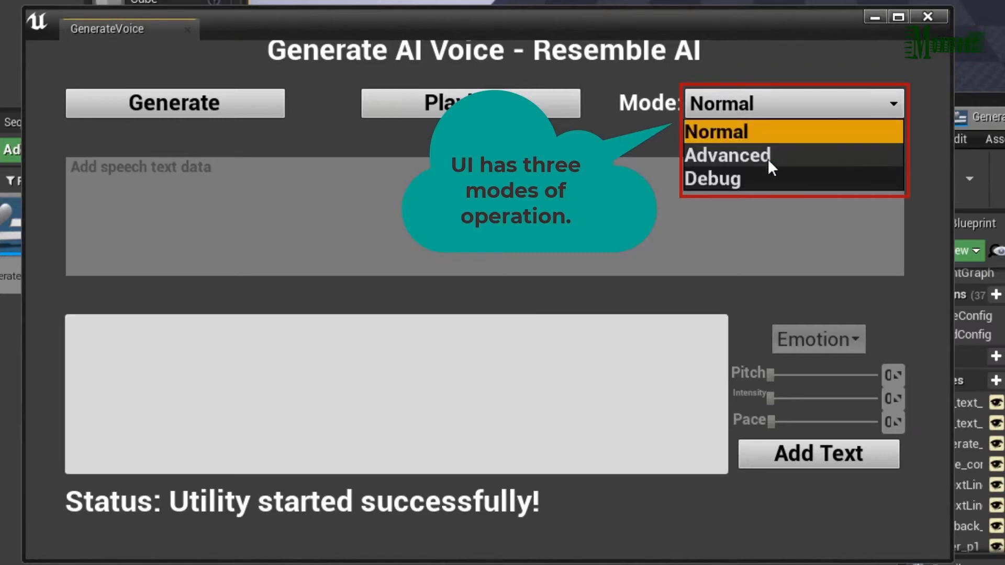
{"action": "left_click", "coordinate": [767, 158]}
{"action": "left_click", "coordinate": [767, 108]}
{"action": "left_click", "coordinate": [759, 181]}
{"action": "left_click", "coordinate": [764, 108]}
{"action": "left_click", "coordinate": [765, 137]}
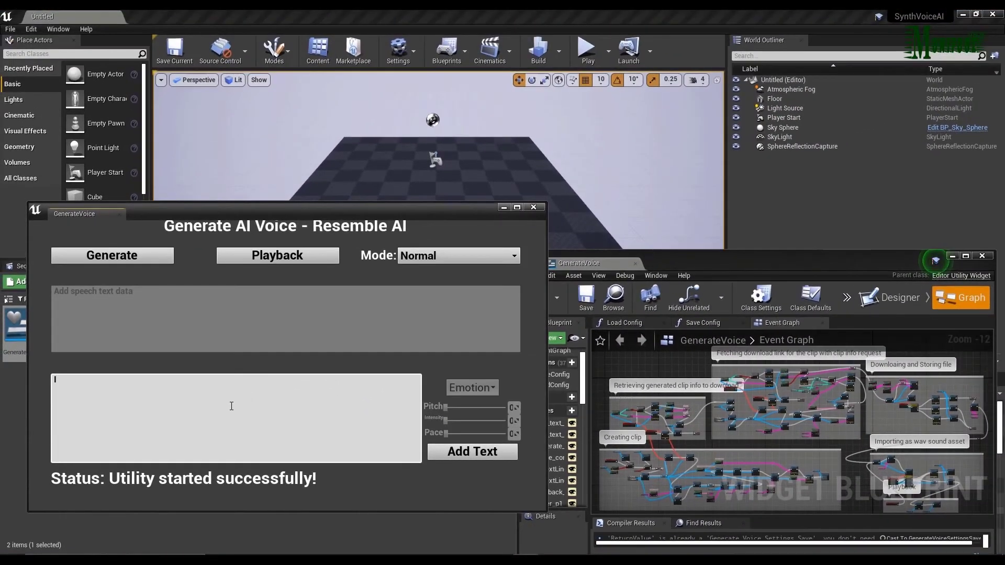
Enter "I'm testing the Resemble AI API integration with simple text." and add it as the speech text.
{"action": "type", "text": "'m testing the"}
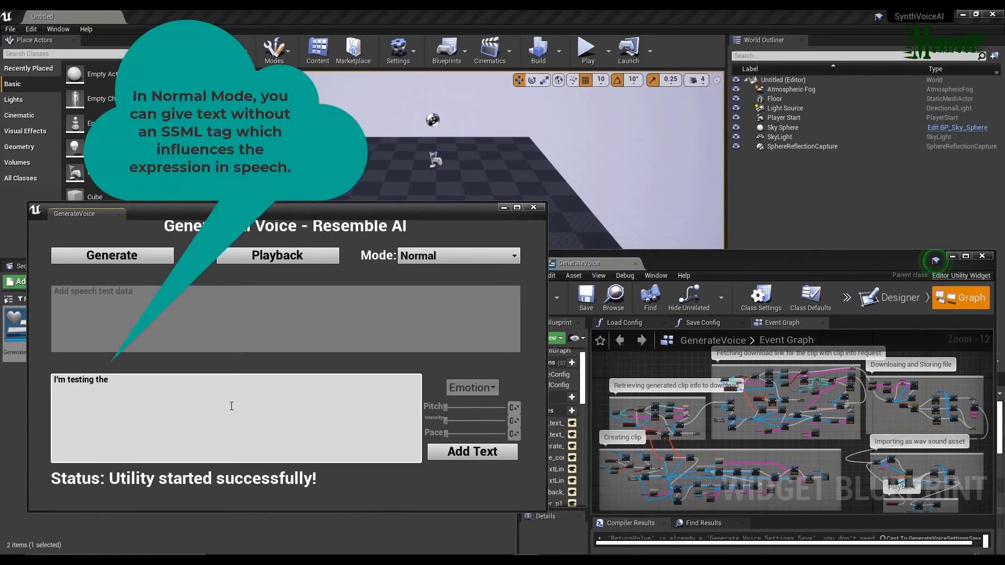
{"action": "type", "text": " Resemble"}
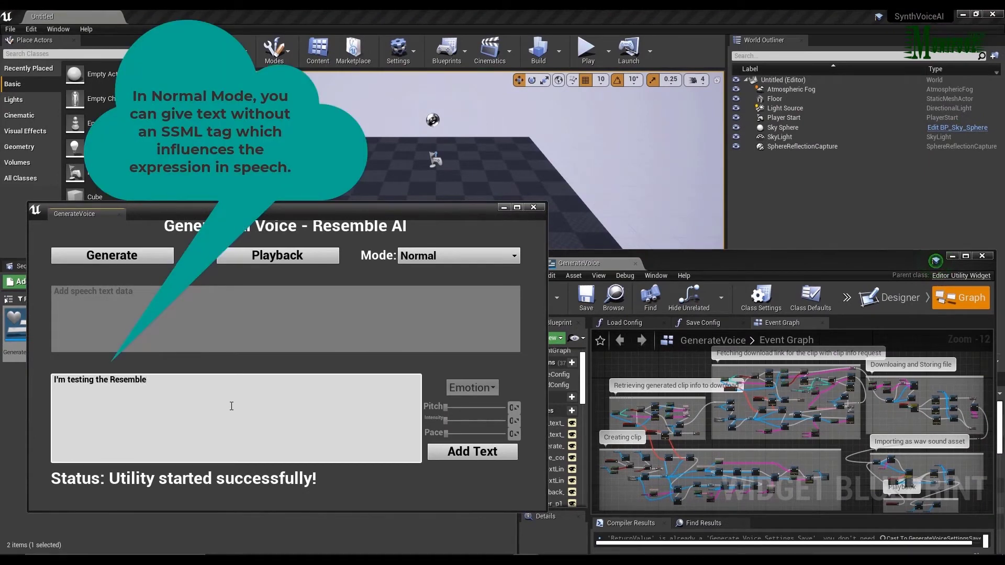
{"action": "type", "text": " AI API integration wit"}
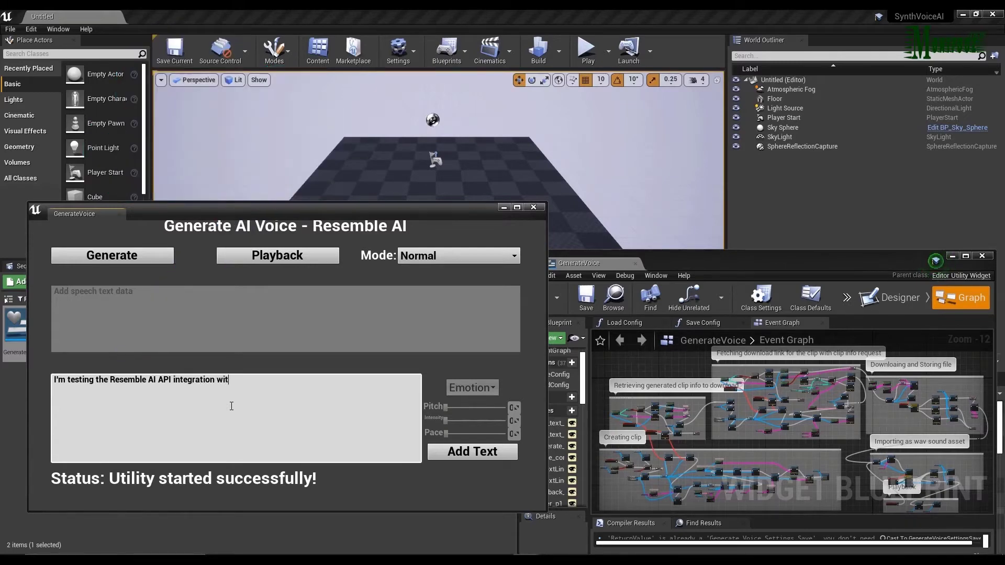
{"action": "type", "text": "h simple text."}
{"action": "left_click", "coordinate": [448, 455]}
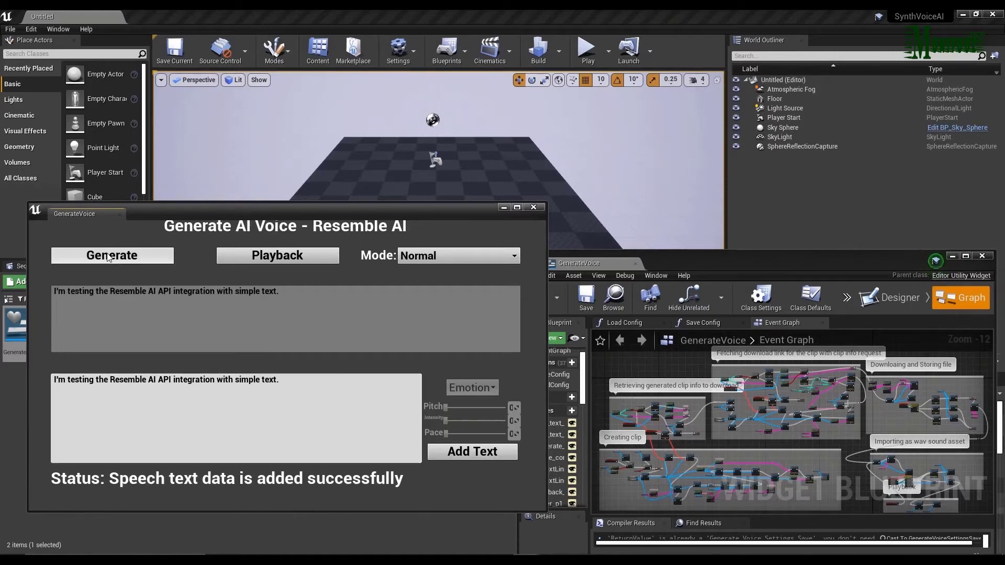
Generate the voice clip from the plain speech text and import the resulting audio file into the project.
{"action": "left_click", "coordinate": [139, 264]}
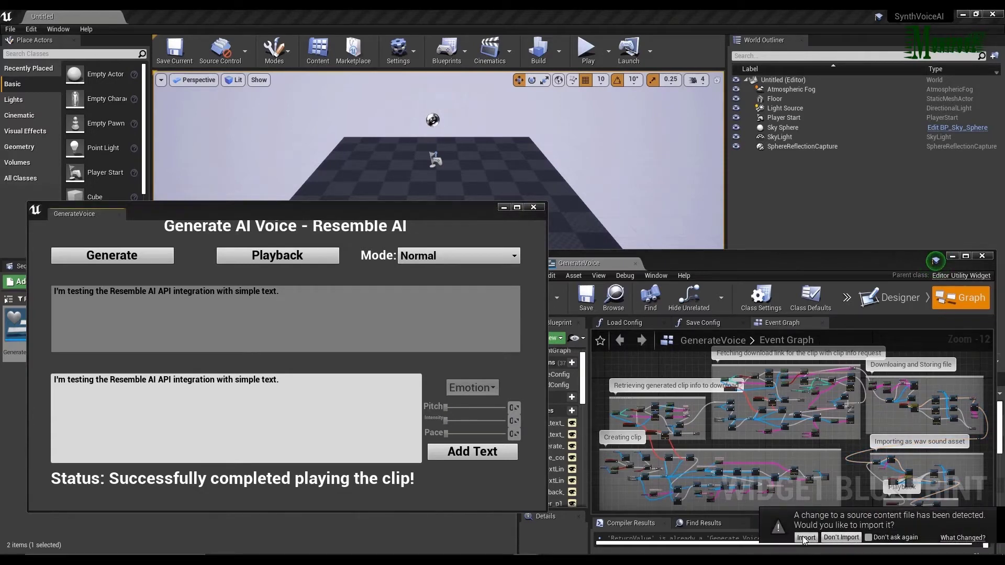
{"action": "left_click", "coordinate": [10, 422]}
Move the utility window aside, open the resembleaivoices folder under Developers and play its first sound wave.
{"action": "left_click_drag", "start_coordinate": [291, 205], "coordinate": [627, 119]}
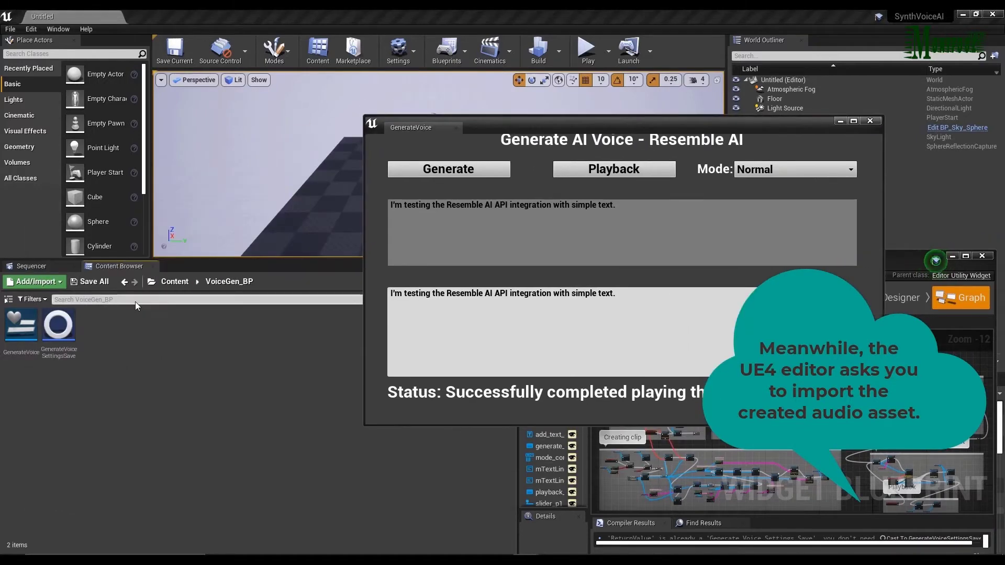
{"action": "double_click", "coordinate": [21, 324]}
{"action": "double_click", "coordinate": [21, 324]}
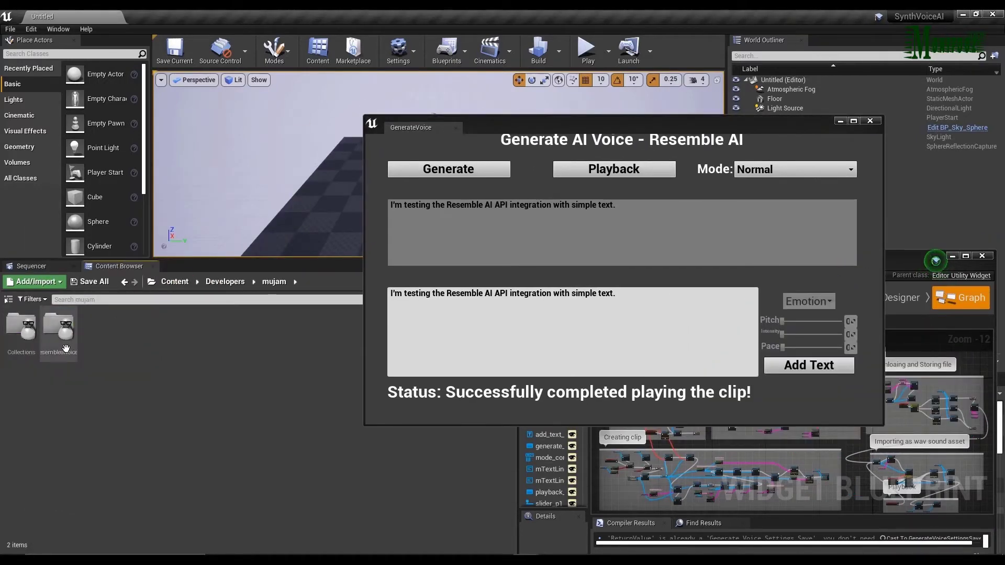
{"action": "double_click", "coordinate": [58, 324]}
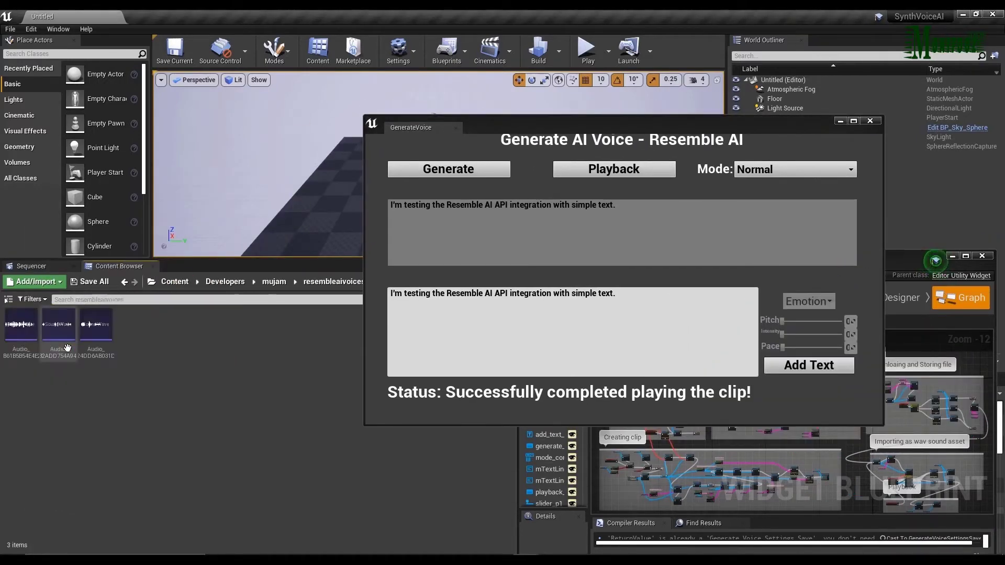
{"action": "left_click", "coordinate": [21, 325]}
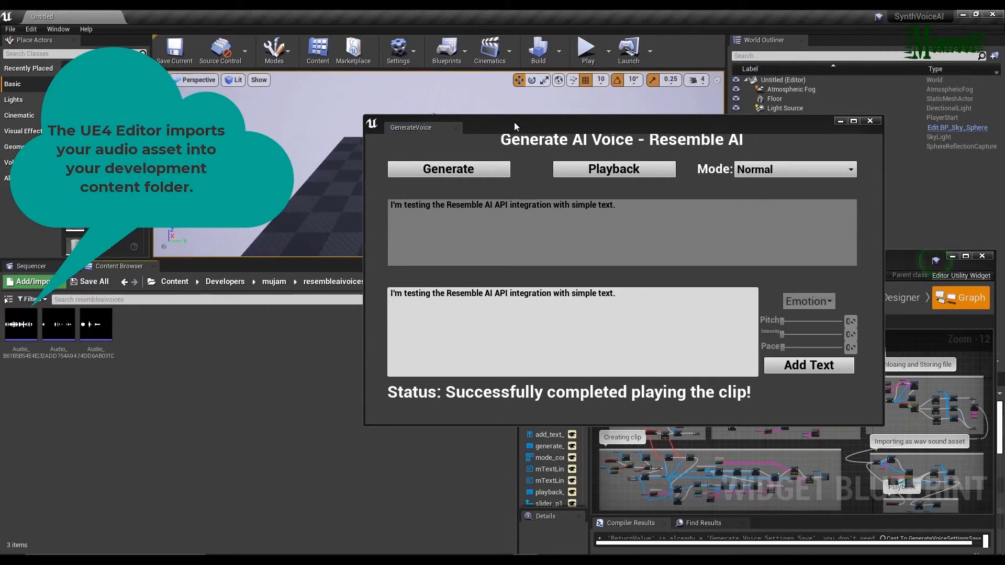
Move the GenerateVoice window back and set its mode to Advanced.
{"action": "left_click_drag", "start_coordinate": [514, 122], "coordinate": [164, 215]}
{"action": "left_click", "coordinate": [439, 265]}
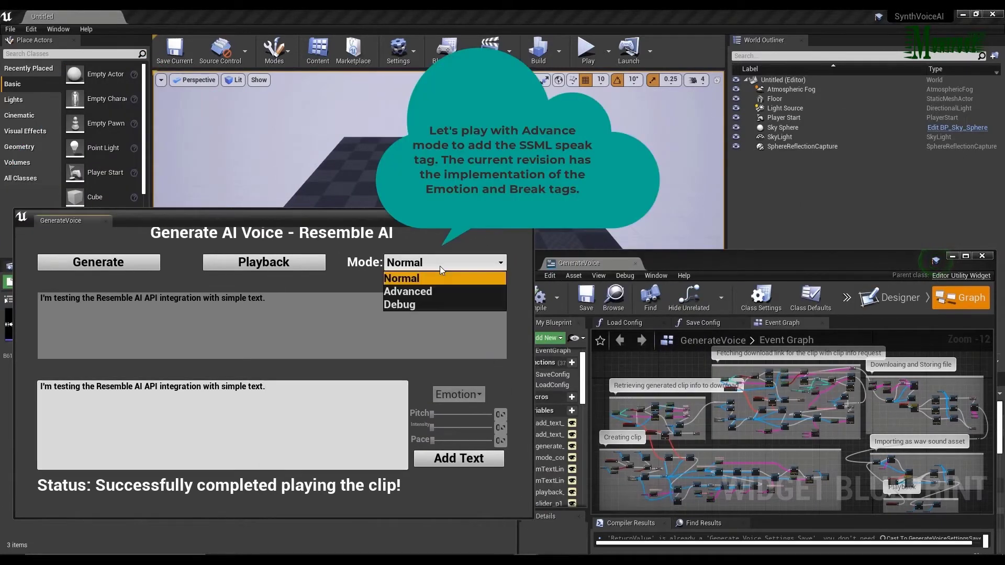
{"action": "left_click", "coordinate": [428, 289]}
Copy the whole speech text sentence into the empty tag input box.
{"action": "left_click", "coordinate": [265, 298]}
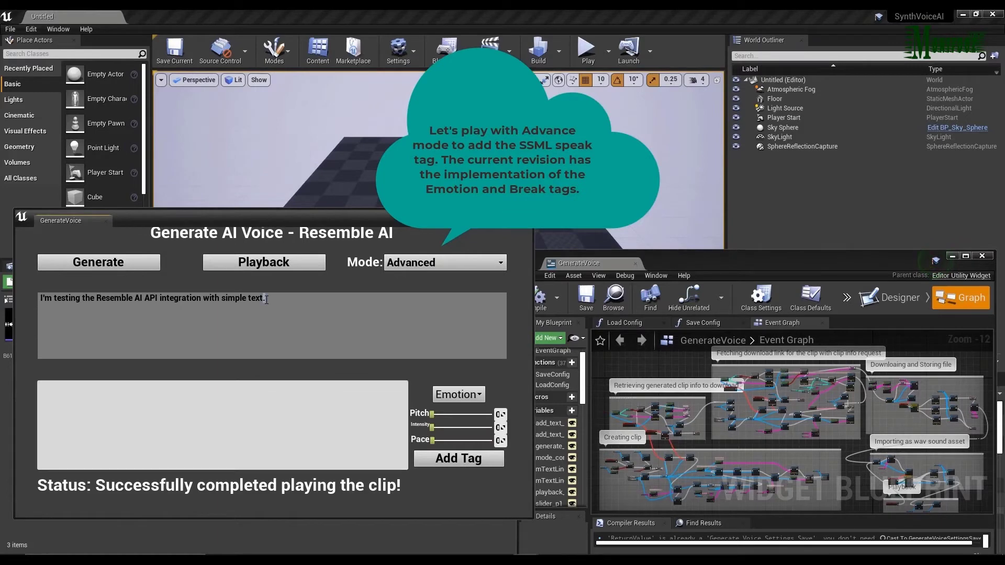
{"action": "left_click_drag", "start_coordinate": [131, 303], "coordinate": [23, 297]}
{"action": "key", "text": "ctrl+c"}
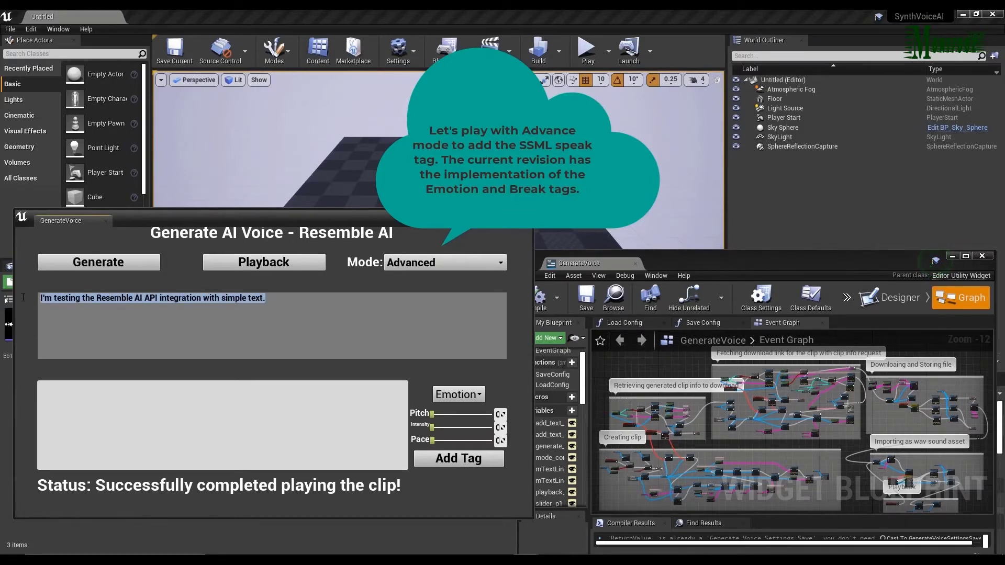
{"action": "left_click", "coordinate": [78, 397]}
{"action": "key", "text": "ctrl+v"}
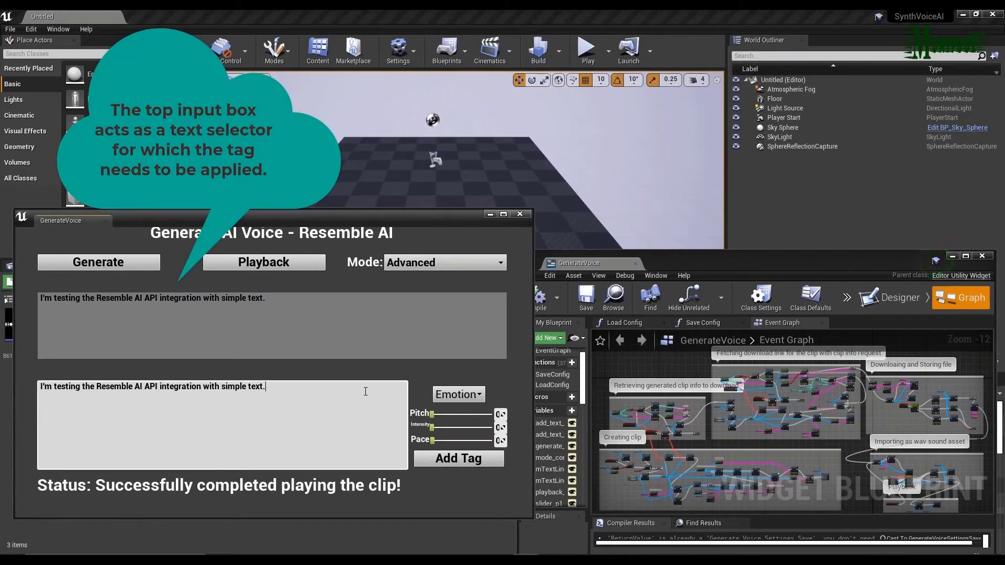
Add an Emotion tag around the sentence with pitch 0.21, intensity 0.31 and pace 0.29.
{"action": "left_click", "coordinate": [464, 398]}
{"action": "left_click_drag", "start_coordinate": [432, 414], "coordinate": [462, 414]}
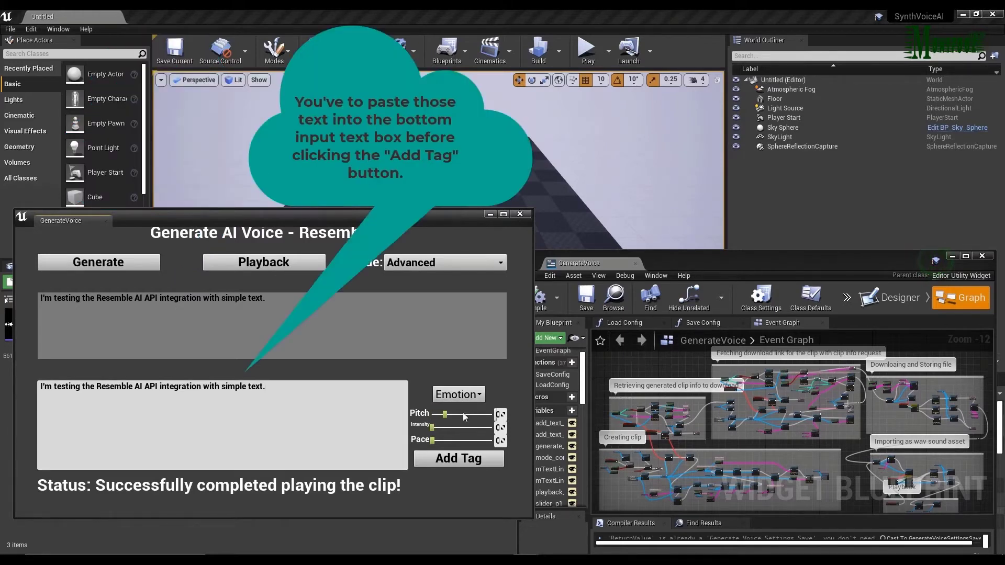
{"action": "left_click", "coordinate": [501, 214]}
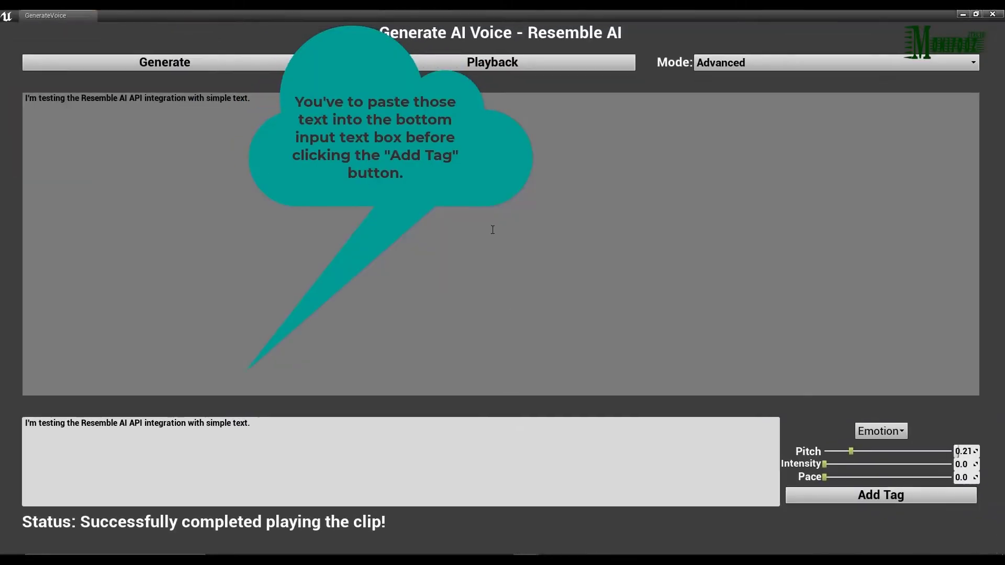
{"action": "left_click_drag", "start_coordinate": [824, 464], "coordinate": [844, 478]}
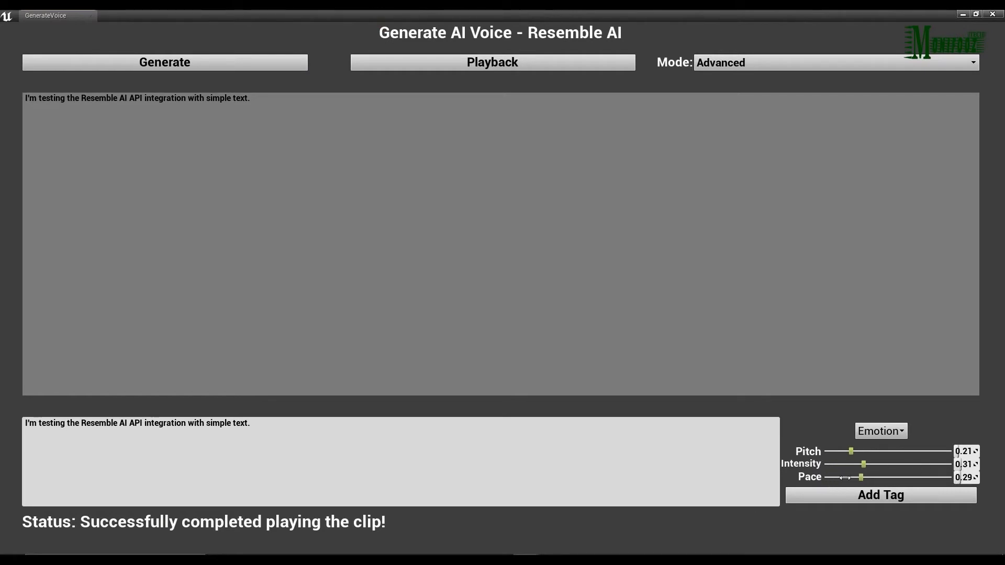
{"action": "left_click", "coordinate": [876, 497]}
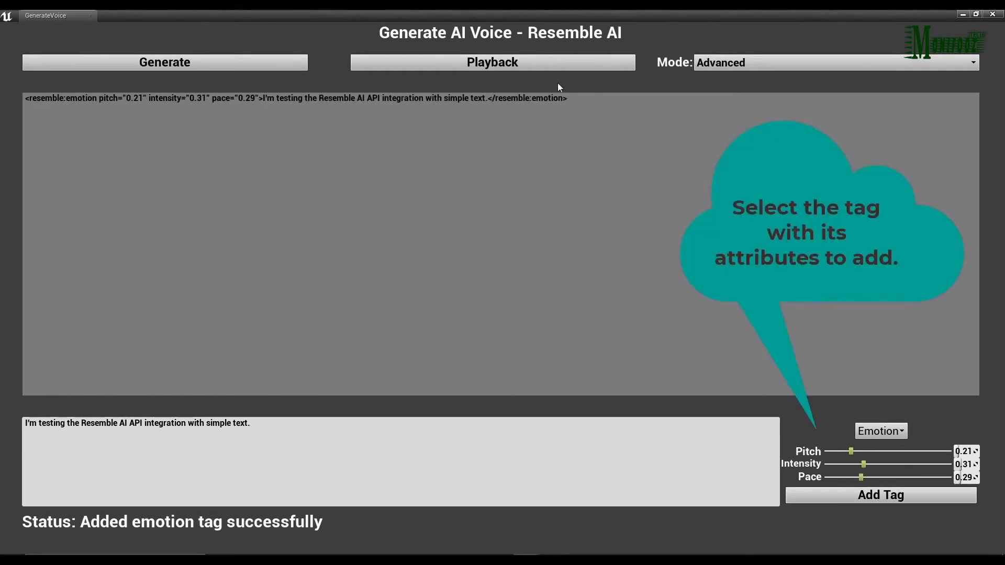
Check the opening and closing emotion tags, then generate the tagged voice clip and import its audio file.
{"action": "left_click_drag", "start_coordinate": [566, 99], "coordinate": [486, 99]}
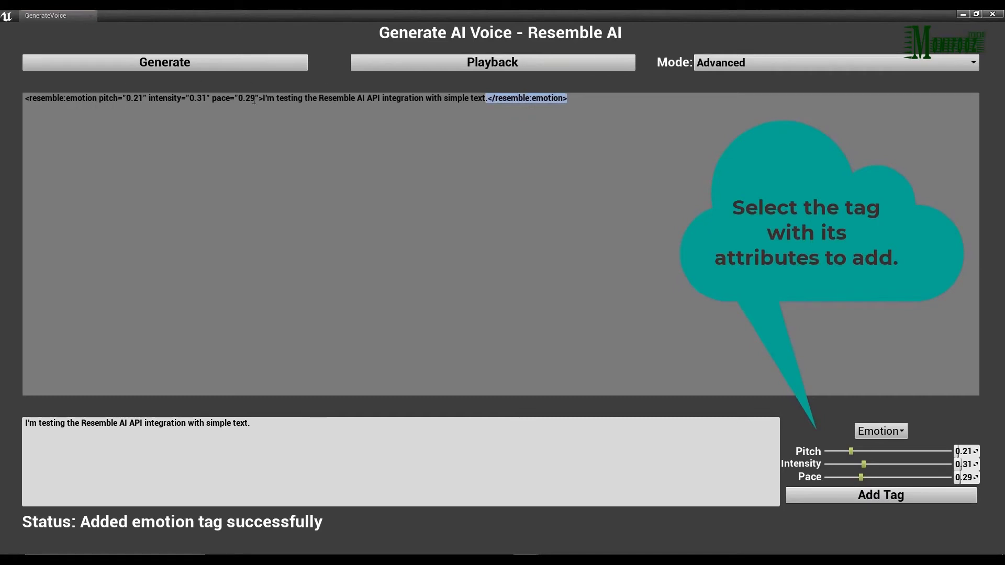
{"action": "left_click_drag", "start_coordinate": [263, 99], "coordinate": [22, 97]}
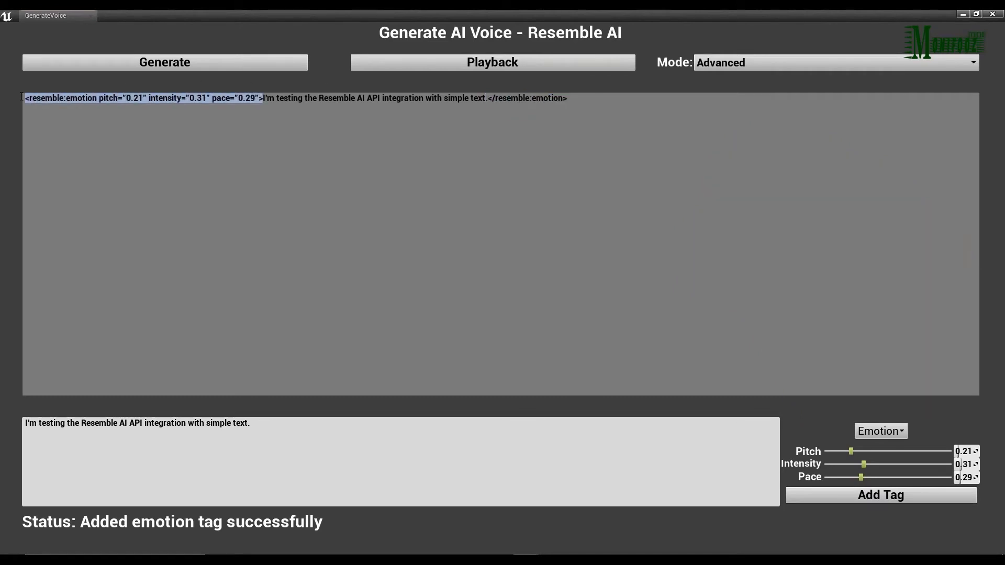
{"action": "left_click", "coordinate": [975, 14]}
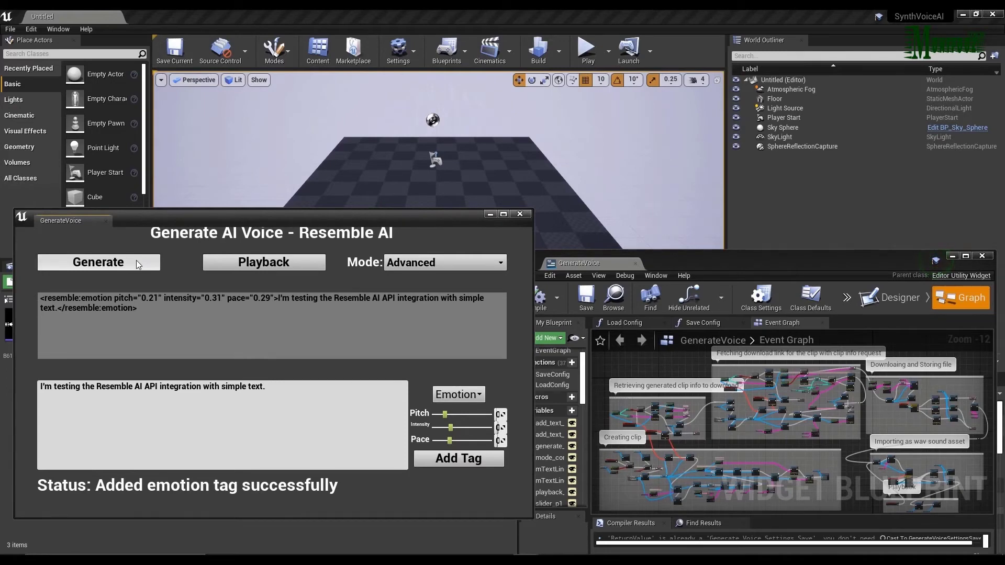
{"action": "left_click", "coordinate": [138, 263]}
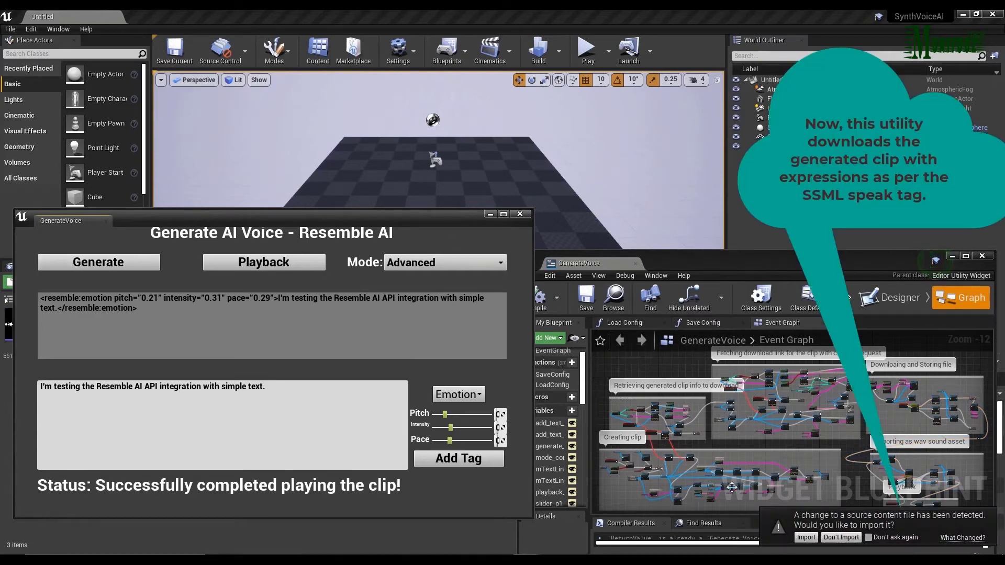
{"action": "left_click", "coordinate": [805, 537]}
Move the utility window aside and reopen the resembleaivoices folder to check the newly imported sound asset.
{"action": "left_click_drag", "start_coordinate": [313, 213], "coordinate": [662, 226]}
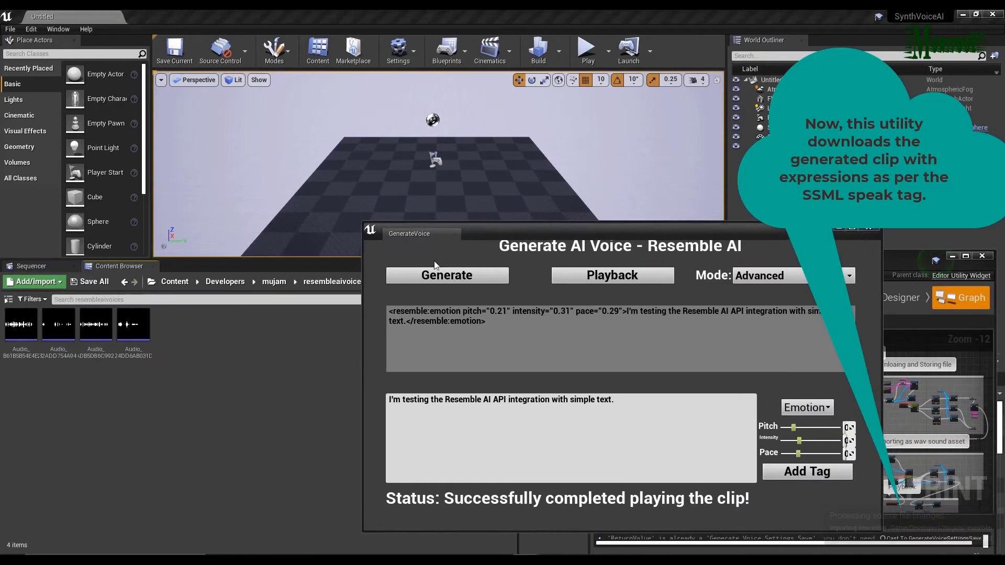
{"action": "left_click", "coordinate": [273, 281]}
{"action": "double_click", "coordinate": [60, 332]}
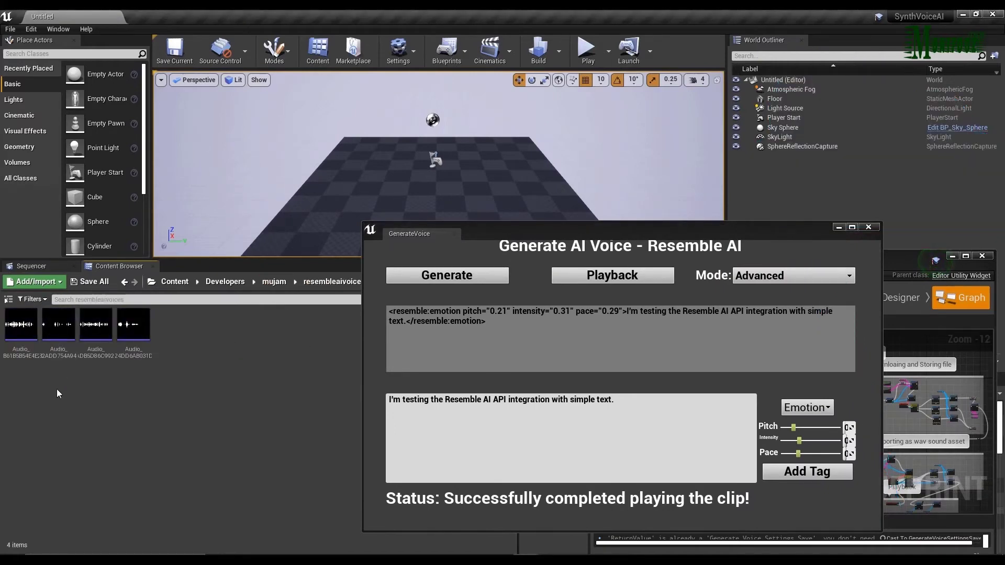
Play both versions of the "I'm testing the Resemble AI API integration" clip from the resembleaivoices folder to compare them.
{"action": "left_click", "coordinate": [26, 332]}
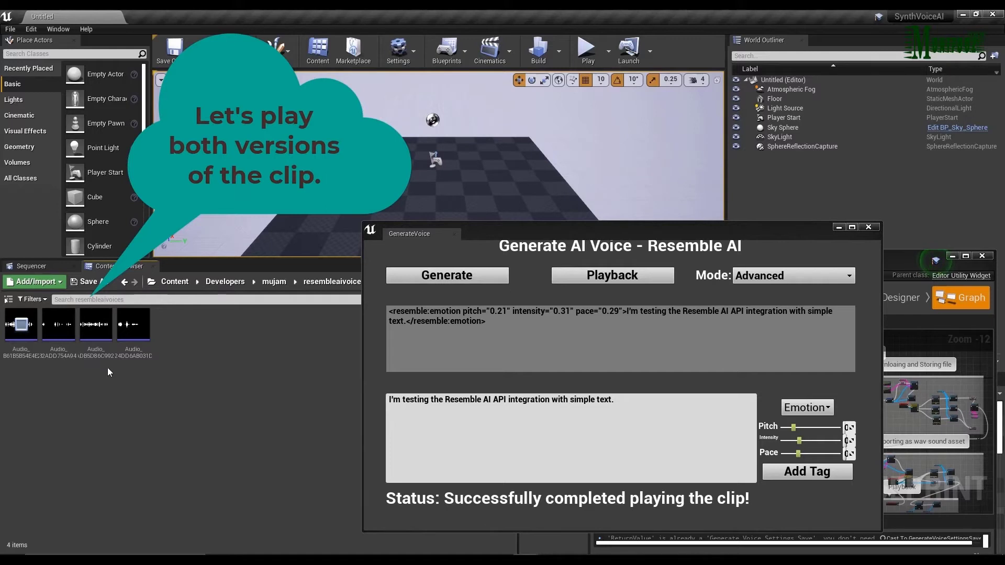
{"action": "left_click", "coordinate": [95, 326]}
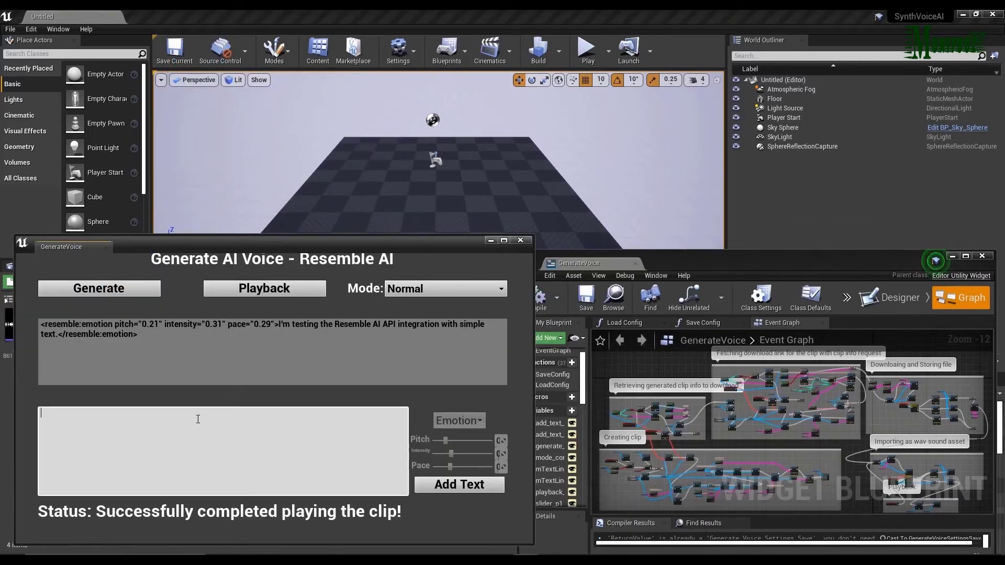
Add "Let me add break tag and see the output." as the speech text and switch the mode to Advanced.
{"action": "type", "text": "Let me add break tag and see the output."}
{"action": "left_click", "coordinate": [439, 489]}
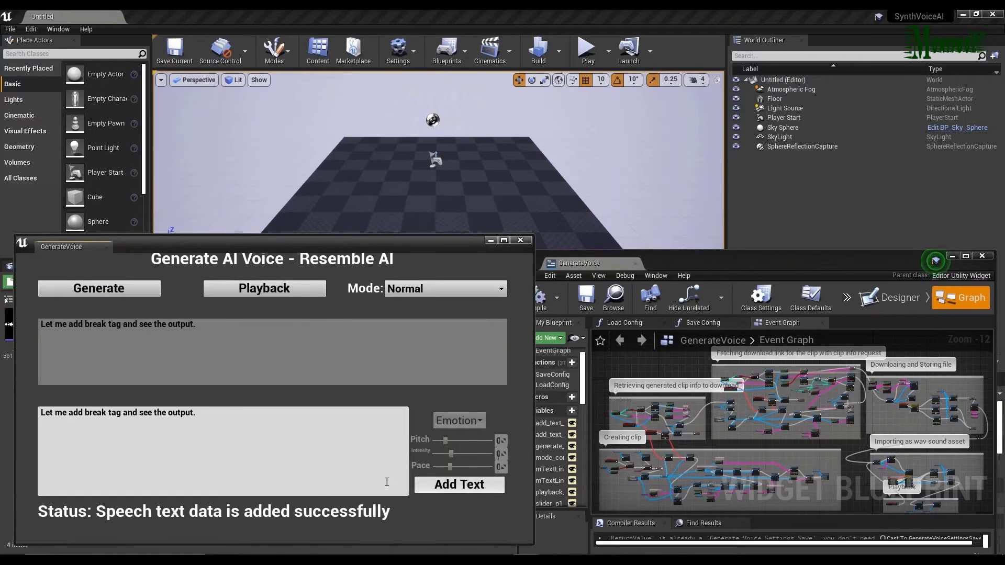
{"action": "left_click", "coordinate": [473, 296]}
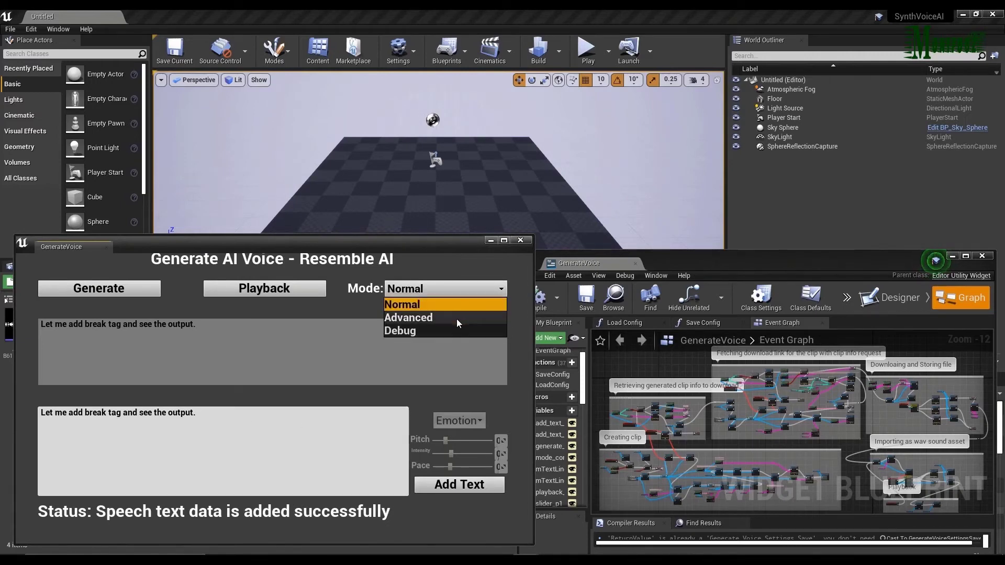
{"action": "left_click", "coordinate": [456, 317]}
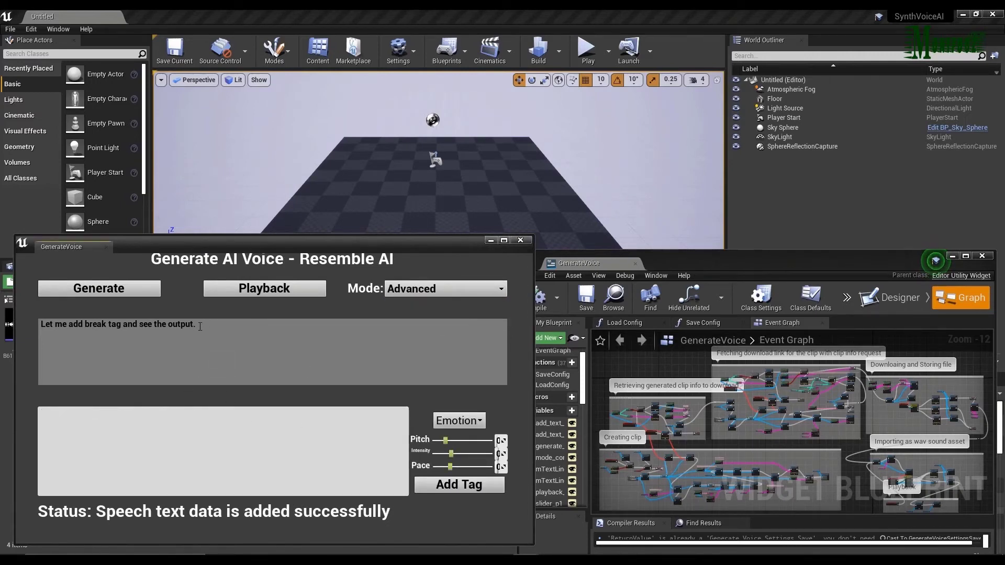
Copy the phrase "and see the output." from the speech text into the tag input box.
{"action": "left_click_drag", "start_coordinate": [200, 325], "coordinate": [126, 325]}
{"action": "key", "text": "ctrl+c"}
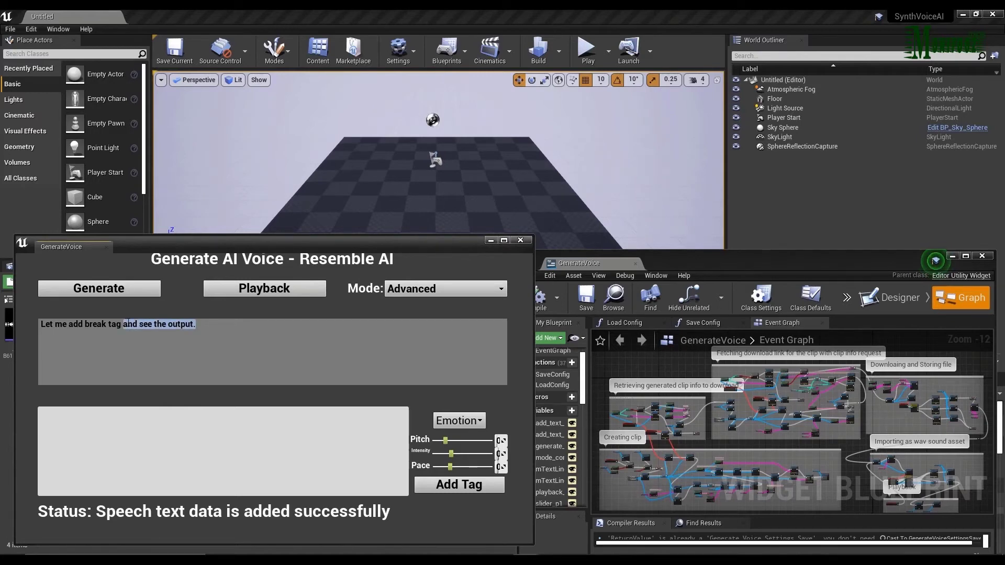
{"action": "left_click", "coordinate": [82, 414]}
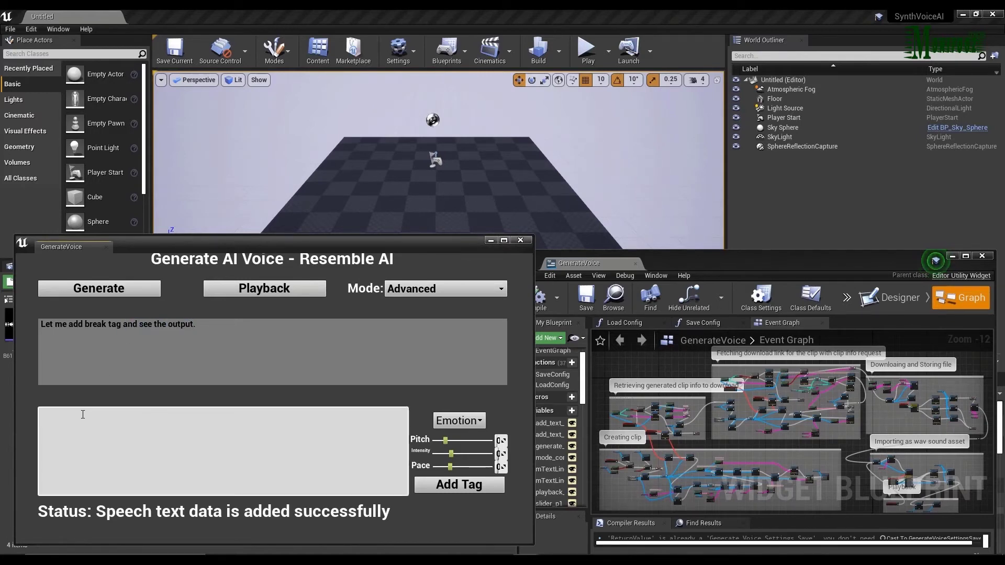
{"action": "key", "text": "ctrl+v"}
Add a Break tag of 1 second before "and see the output." and check it in the enlarged window.
{"action": "left_click", "coordinate": [460, 421]}
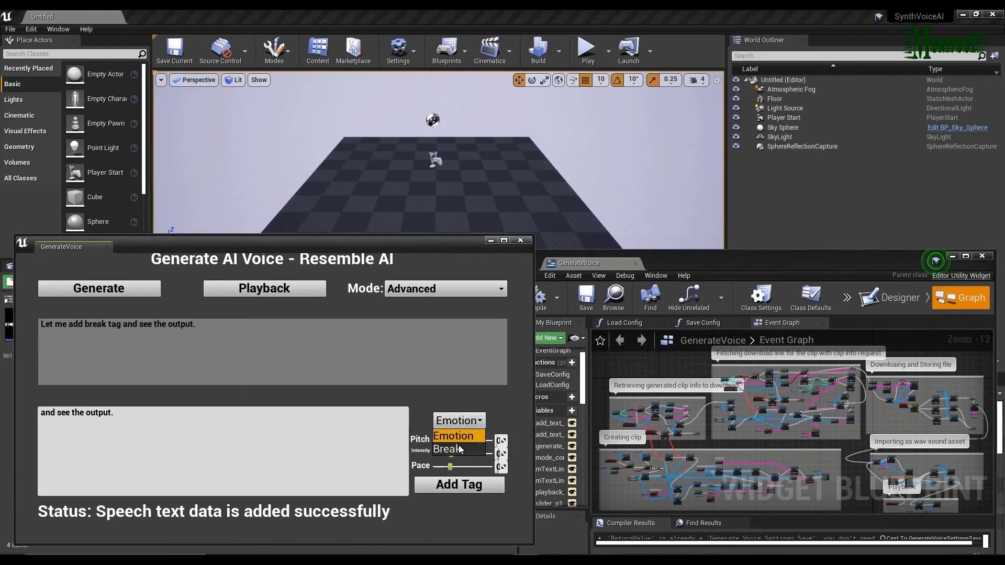
{"action": "left_click", "coordinate": [458, 446]}
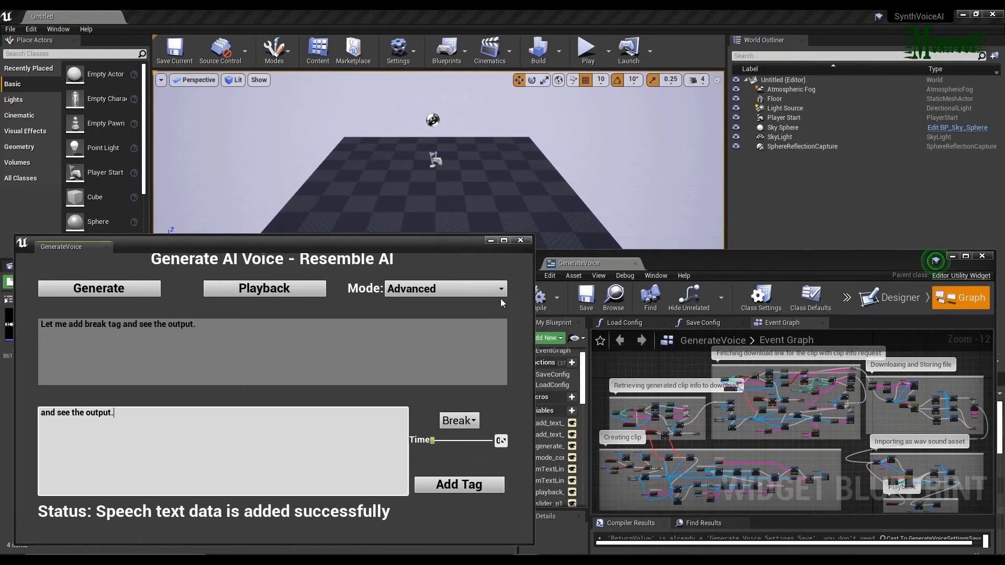
{"action": "left_click", "coordinate": [504, 240]}
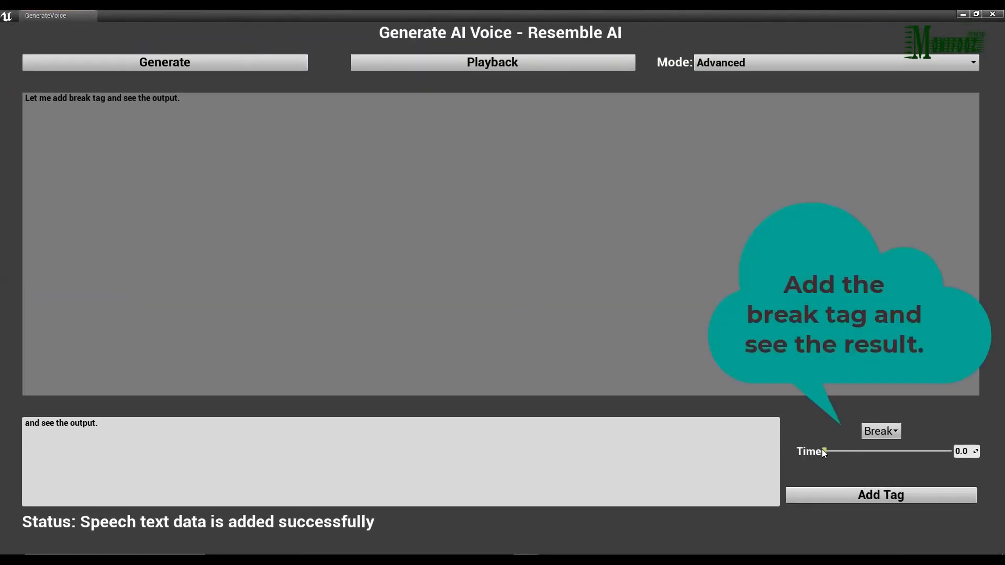
{"action": "left_click_drag", "start_coordinate": [826, 451], "coordinate": [841, 451]}
{"action": "left_click", "coordinate": [867, 498]}
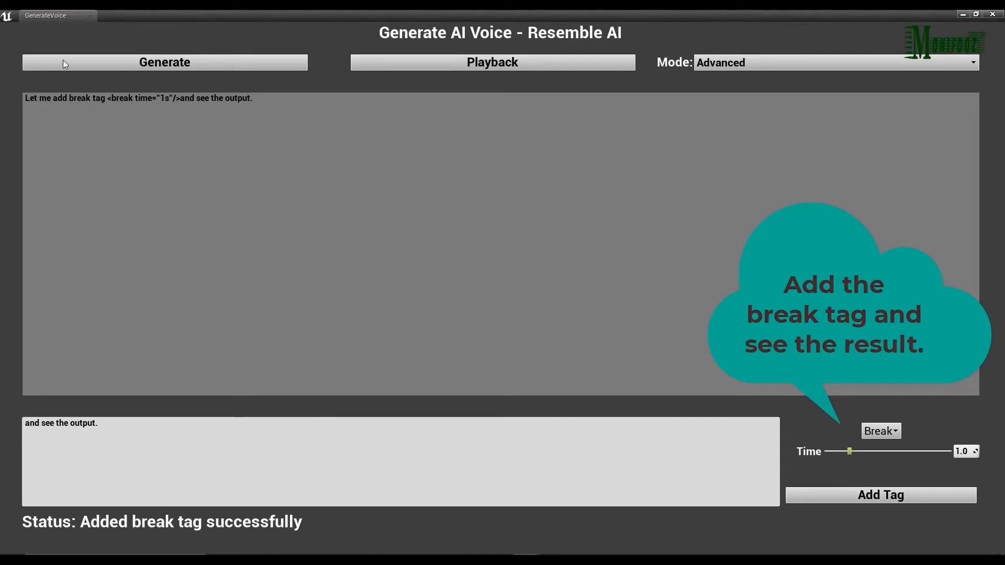
{"action": "left_click_drag", "start_coordinate": [181, 98], "coordinate": [110, 98]}
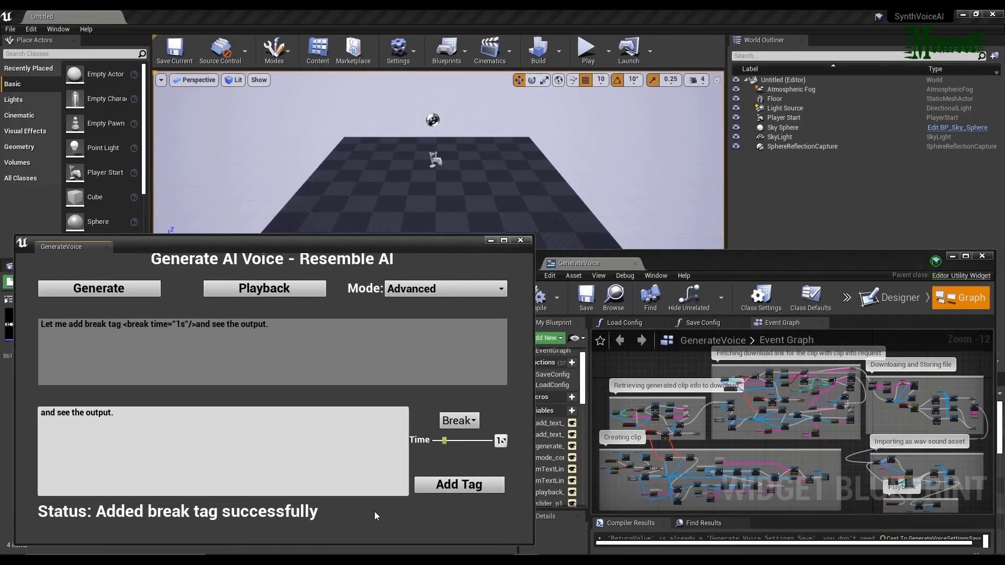
Generate the voice clip with the break tag, import its audio file, and check the new asset in the content folder.
{"action": "left_click", "coordinate": [139, 294]}
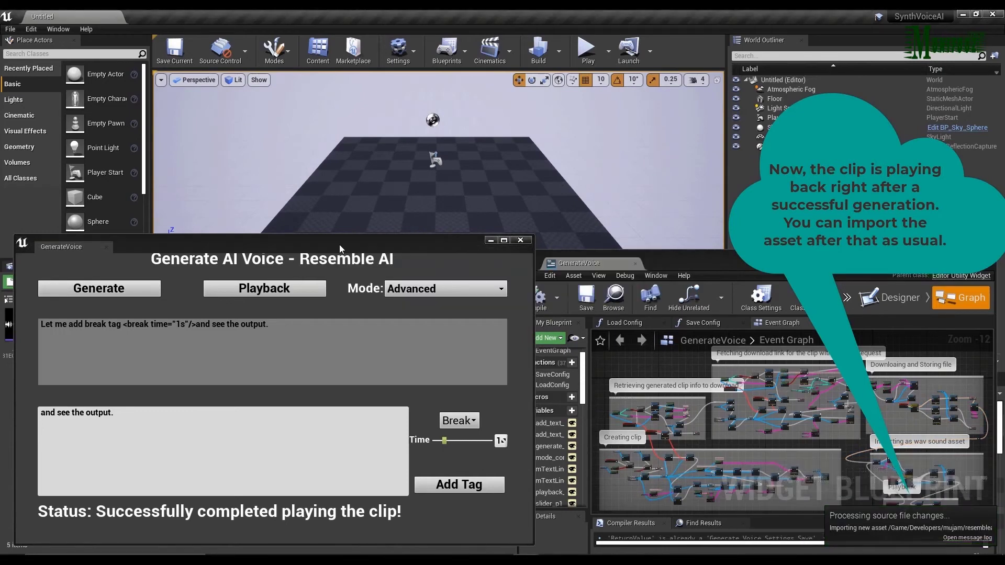
{"action": "left_click_drag", "start_coordinate": [339, 244], "coordinate": [632, 275]}
{"action": "left_click", "coordinate": [21, 324]}
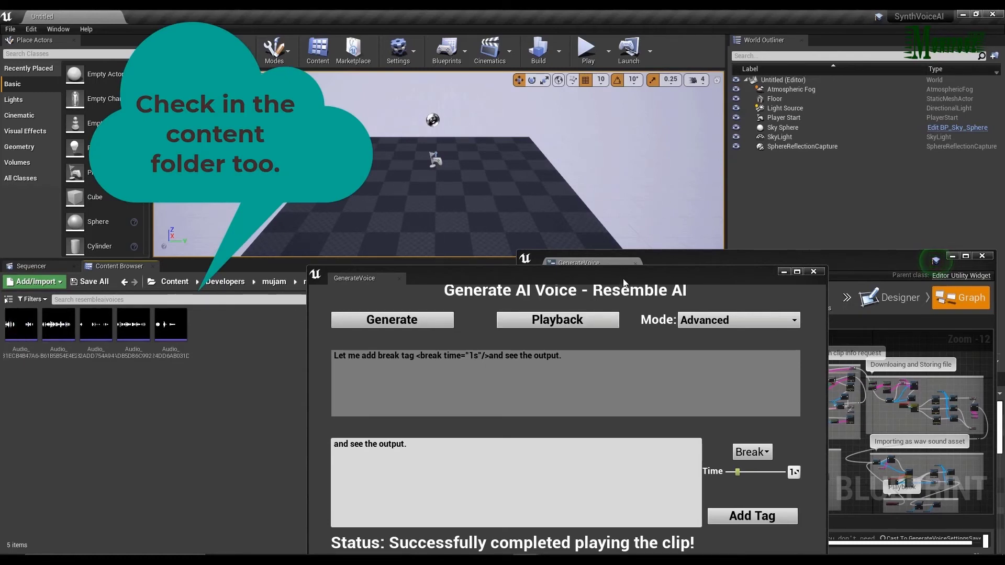
Copy the whole speech text including its break tag into the tag input box, replacing the existing phrase.
{"action": "left_click_drag", "start_coordinate": [624, 283], "coordinate": [325, 254]}
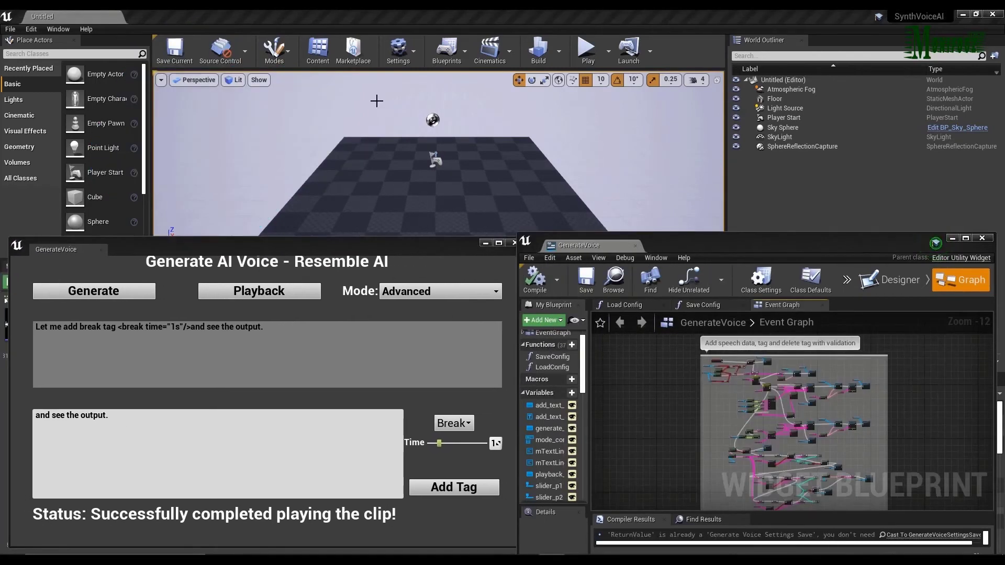
{"action": "left_click_drag", "start_coordinate": [276, 326], "coordinate": [34, 327]}
{"action": "key", "text": "ctrl+c"}
{"action": "left_click_drag", "start_coordinate": [113, 416], "coordinate": [34, 415]}
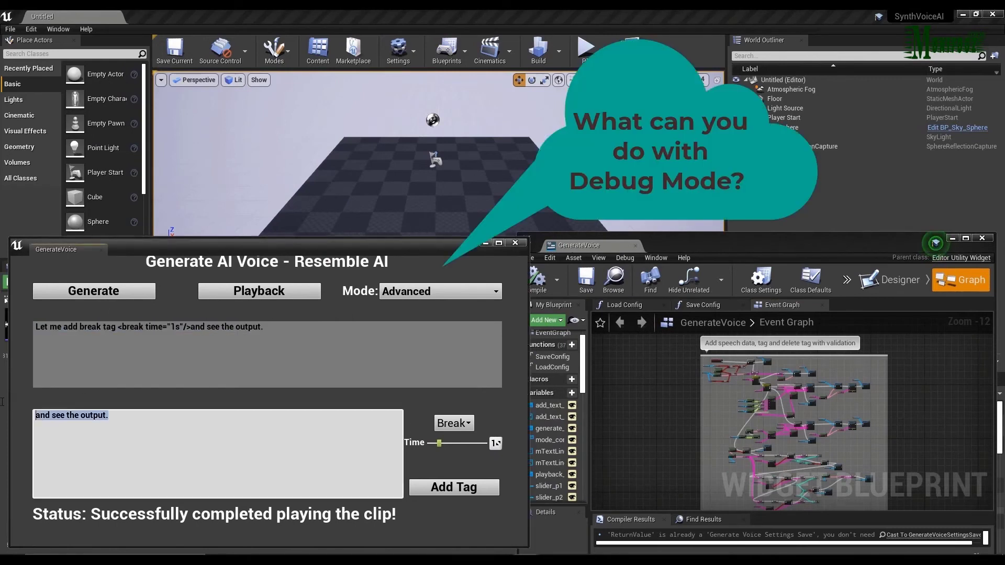
{"action": "key", "text": "ctrl+v"}
Add an Emotion tag around the full text with pitch 0.25, intensity 0.14 and pace 0.28.
{"action": "left_click", "coordinate": [467, 424]}
{"action": "left_click", "coordinate": [450, 449]}
{"action": "left_click_drag", "start_coordinate": [428, 444], "coordinate": [442, 444]}
{"action": "left_click_drag", "start_coordinate": [427, 457], "coordinate": [447, 462]}
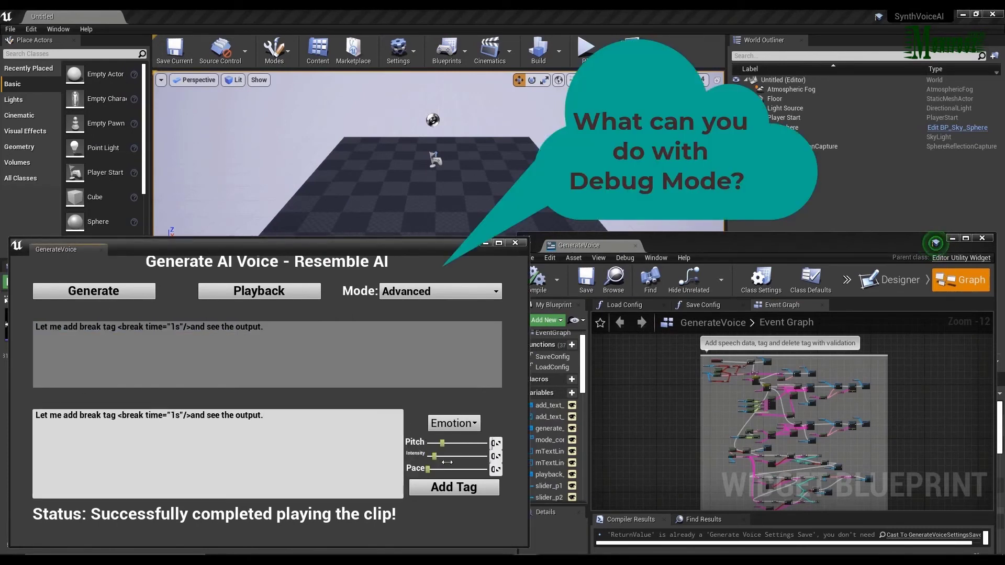
{"action": "left_click", "coordinate": [468, 486]}
Switch the mode to Debug and validate the tags in the speech text.
{"action": "left_click", "coordinate": [440, 291]}
{"action": "left_click", "coordinate": [398, 334]}
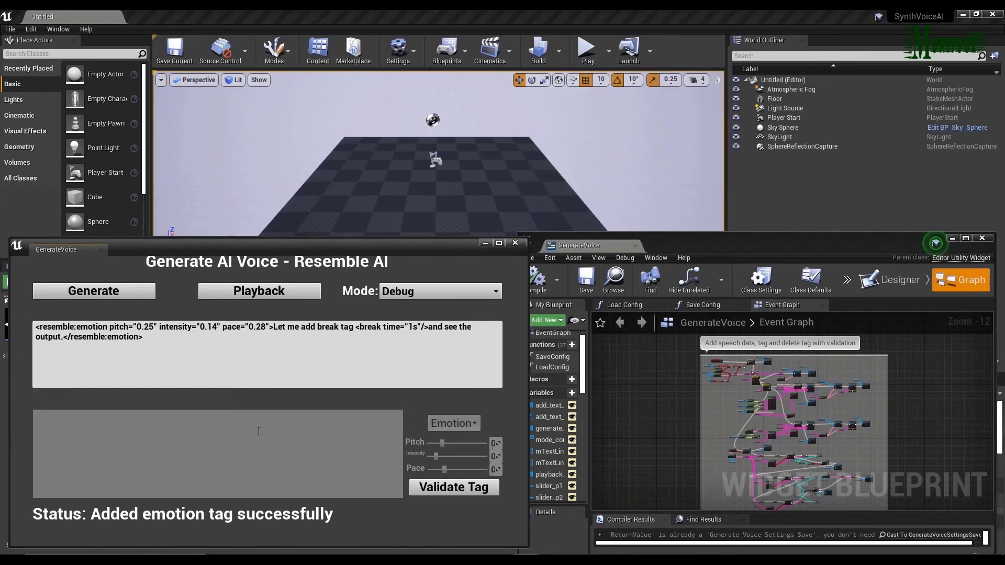
{"action": "left_click", "coordinate": [453, 487]}
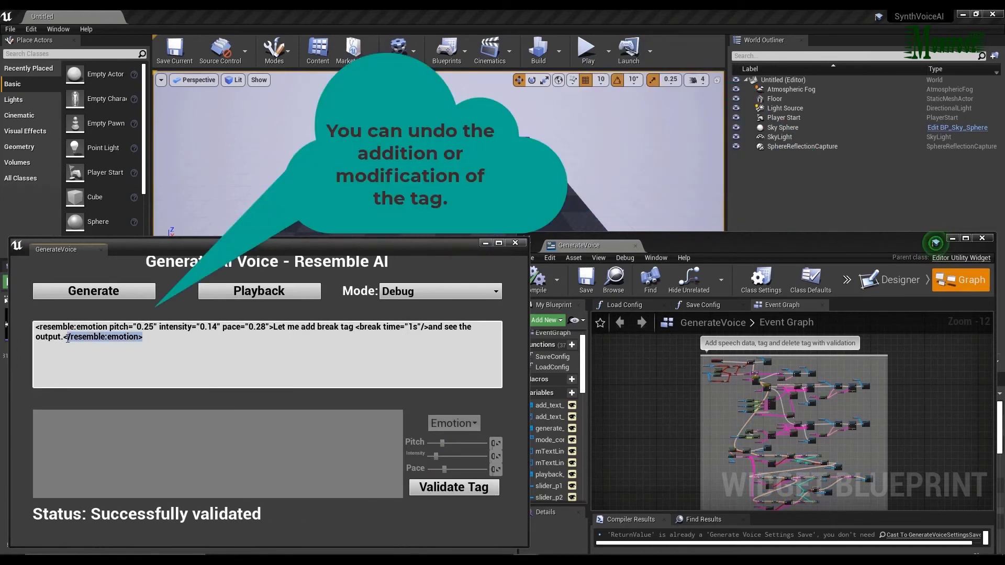
Try validation with incomplete emotion tags, then remove the opening and closing emotion tags completely and validate the text again.
{"action": "key", "text": "BackSpace"}
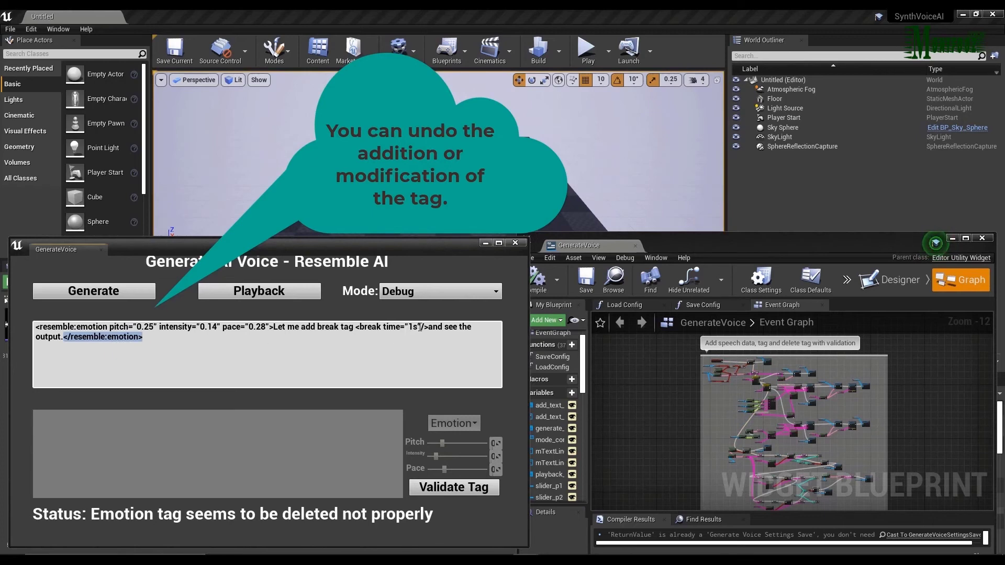
{"action": "key", "text": "BackSpace"}
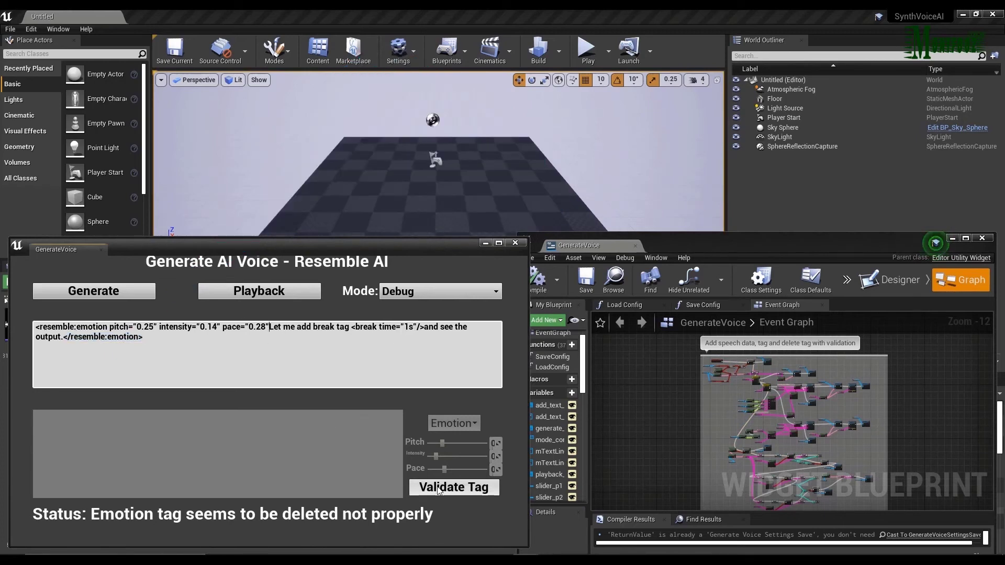
{"action": "left_click_drag", "start_coordinate": [267, 327], "coordinate": [35, 327]}
{"action": "key", "text": "BackSpace"}
{"action": "left_click", "coordinate": [427, 488]}
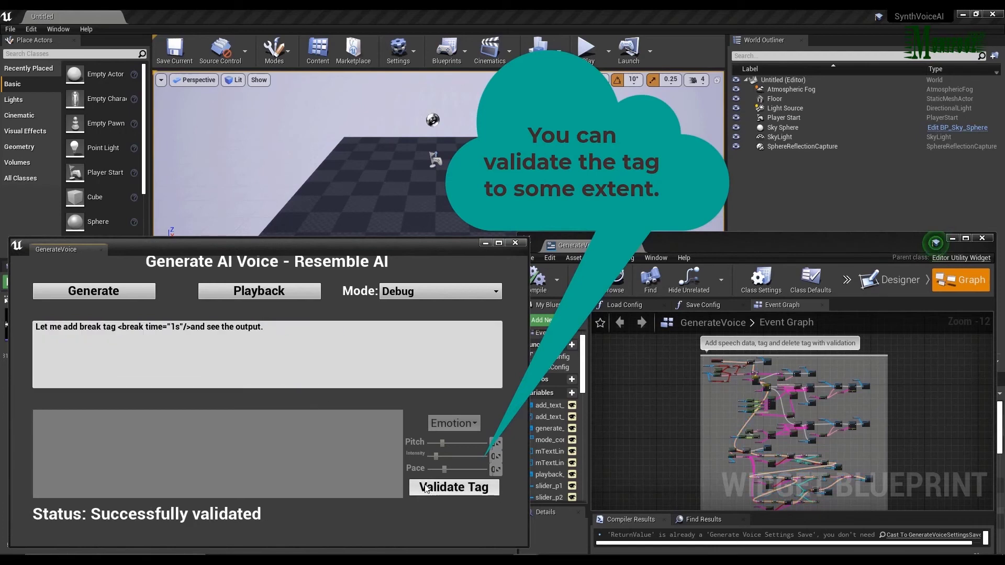
Clear the entire speech text in Debug mode and switch the mode back to Normal.
{"action": "left_click", "coordinate": [398, 293]}
{"action": "left_click", "coordinate": [309, 327]}
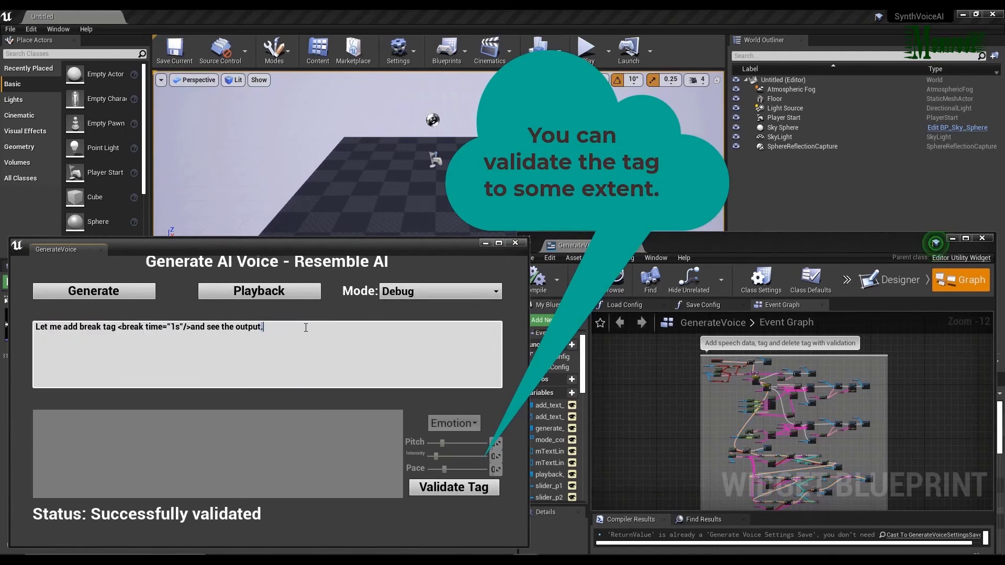
{"action": "left_click_drag", "start_coordinate": [306, 328], "coordinate": [18, 334]}
{"action": "key", "text": "BackSpace"}
{"action": "left_click", "coordinate": [414, 293]}
{"action": "left_click", "coordinate": [406, 318]}
Try adding text and generating a clip with the boxes empty, then play back the last clip.
{"action": "left_click", "coordinate": [432, 488]}
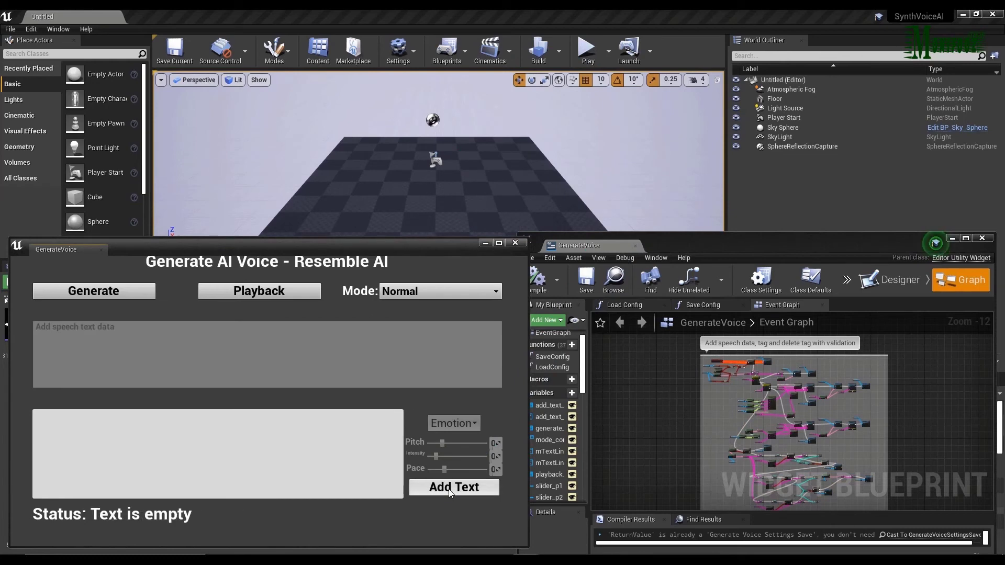
{"action": "left_click", "coordinate": [116, 291]}
{"action": "left_click", "coordinate": [269, 292]}
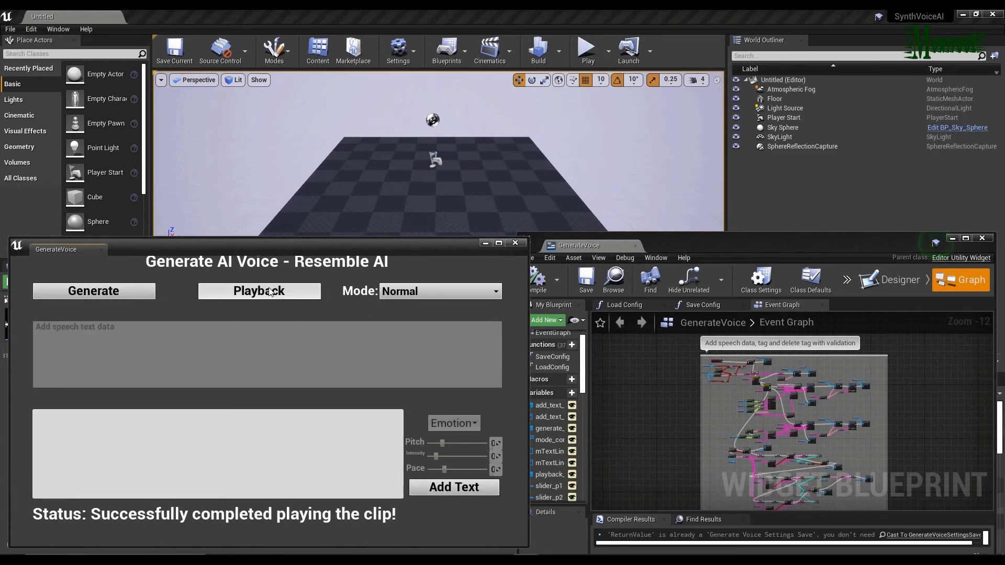
Close the utility and check the stored GenerateVoiceSettings.sav file in the project's SaveGames folder.
{"action": "left_click", "coordinate": [515, 242]}
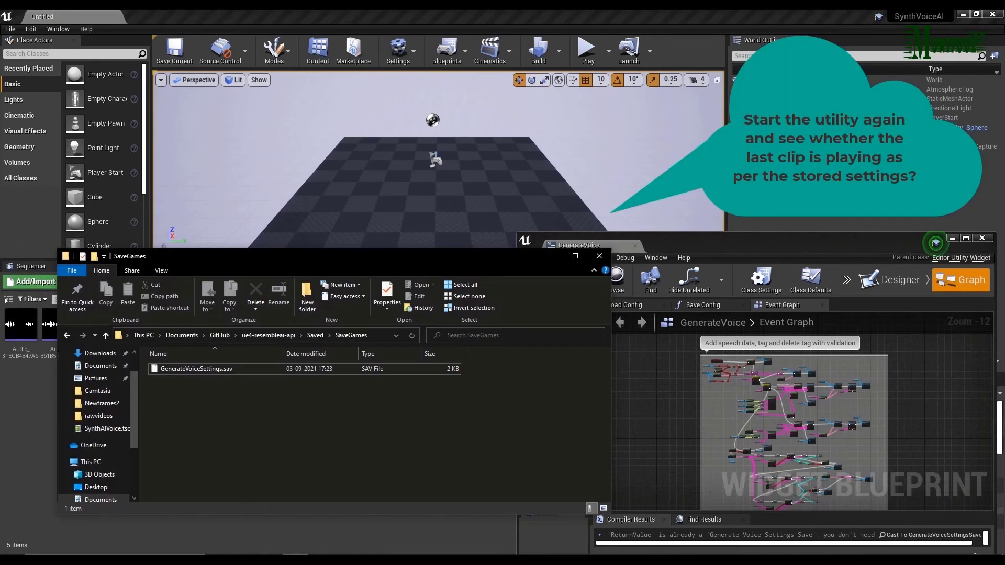
{"action": "left_click", "coordinate": [230, 366]}
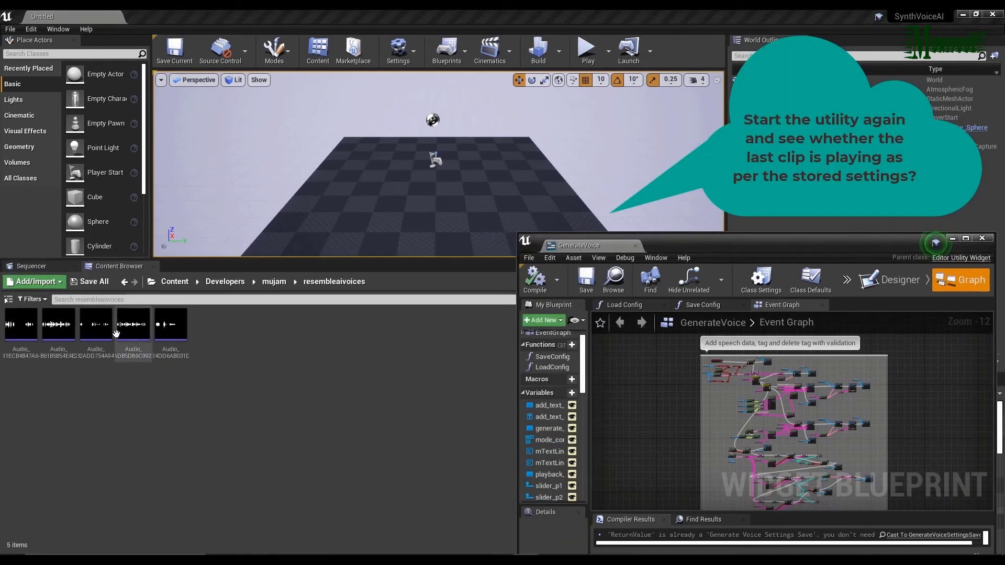
Open the VoiceGen_BP content folder and run the GenerateVoice editor utility widget again.
{"action": "left_click", "coordinate": [174, 281]}
{"action": "double_click", "coordinate": [58, 324]}
{"action": "right_click", "coordinate": [26, 344]}
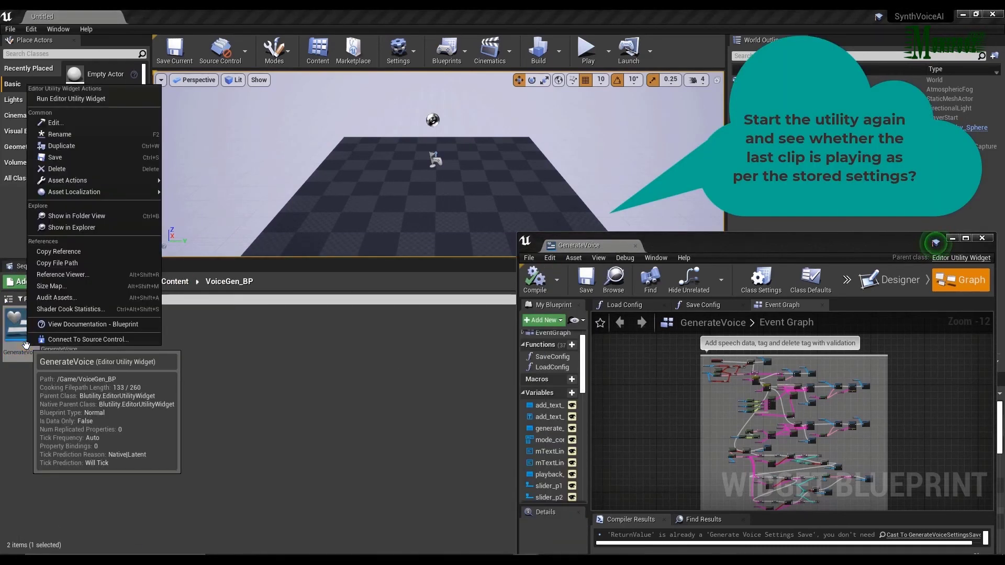
{"action": "left_click", "coordinate": [71, 98]}
Play back the last clip from the stored settings and close the utility window.
{"action": "left_click", "coordinate": [260, 291]}
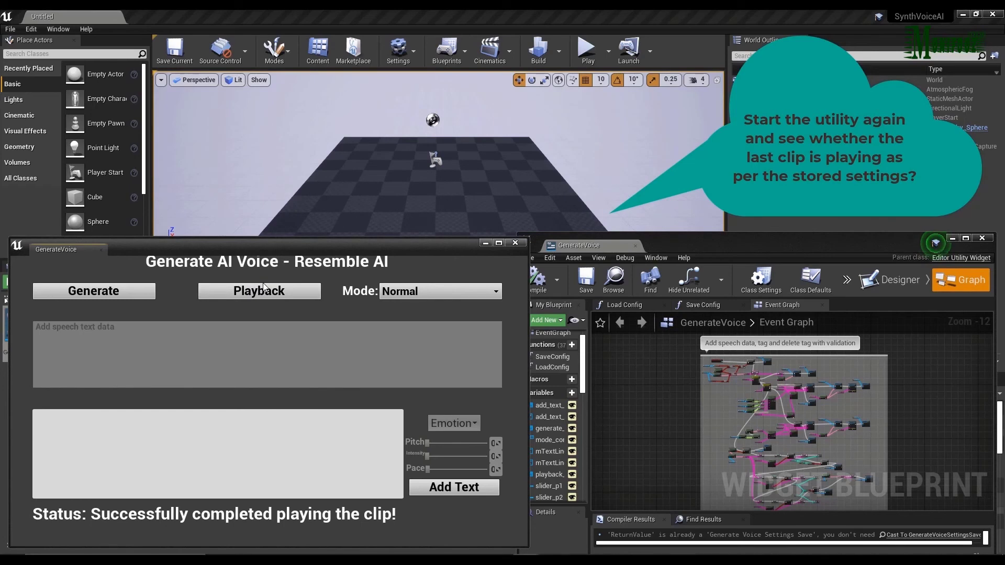
{"action": "left_click", "coordinate": [514, 243]}
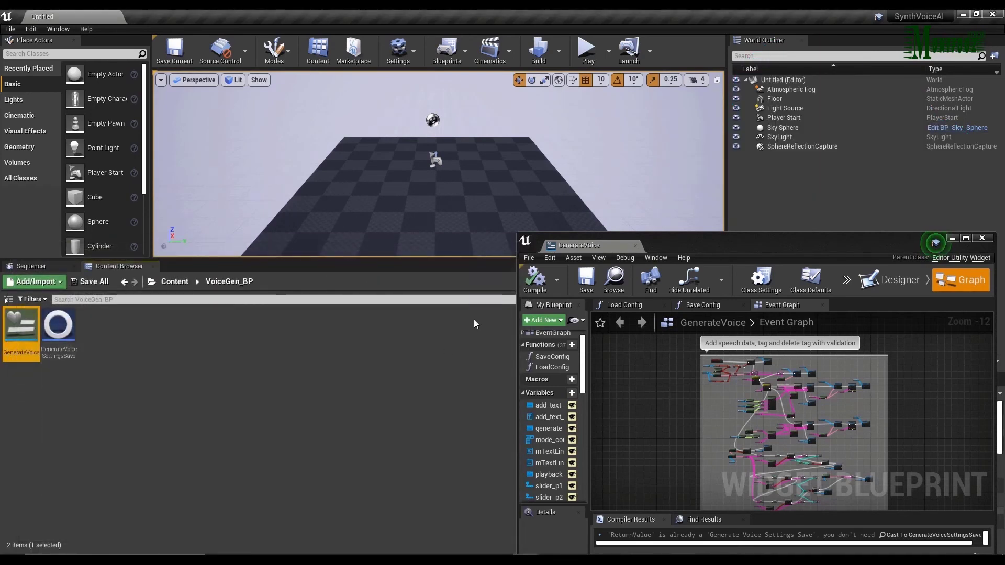